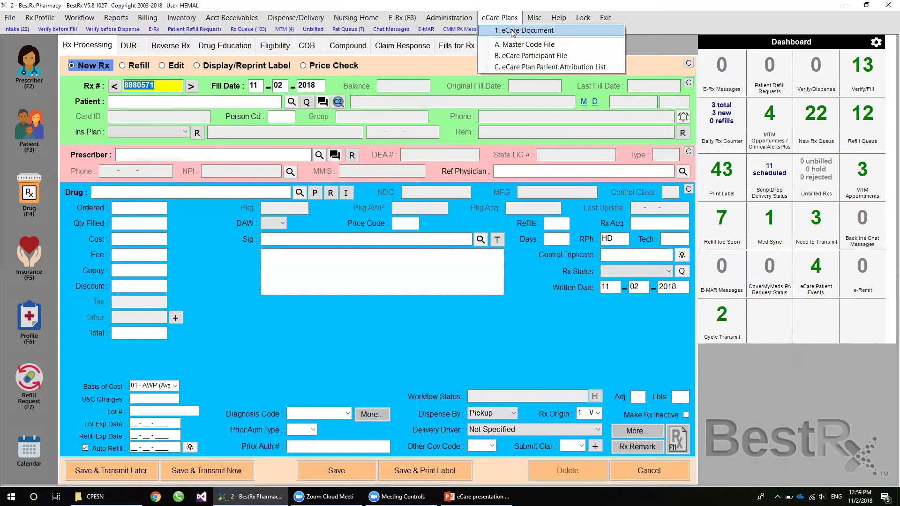
Step: Create a new eCare document and select the second patient matching the surname search
left_click(513, 31)
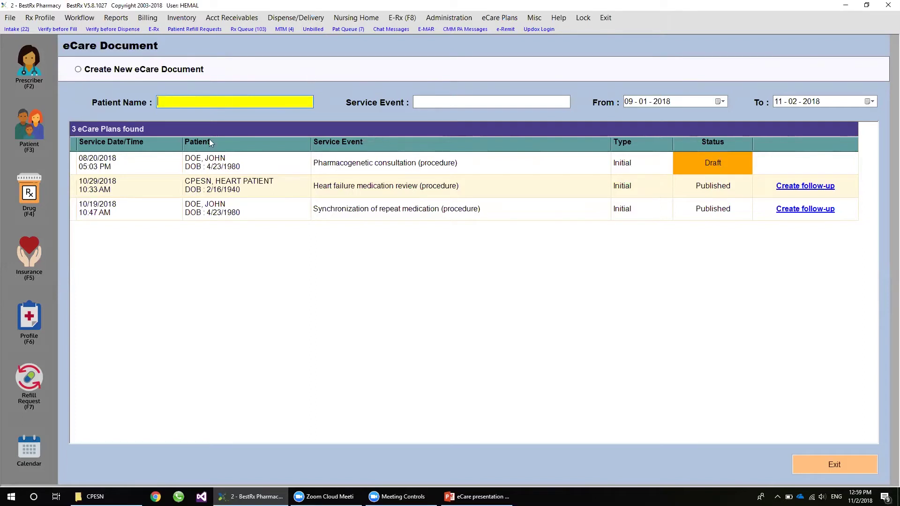
left_click(125, 70)
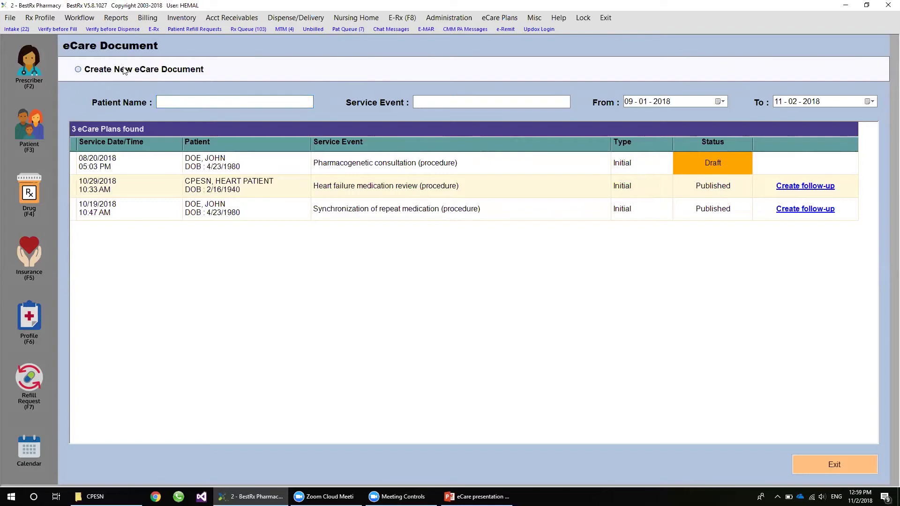
left_click(125, 70)
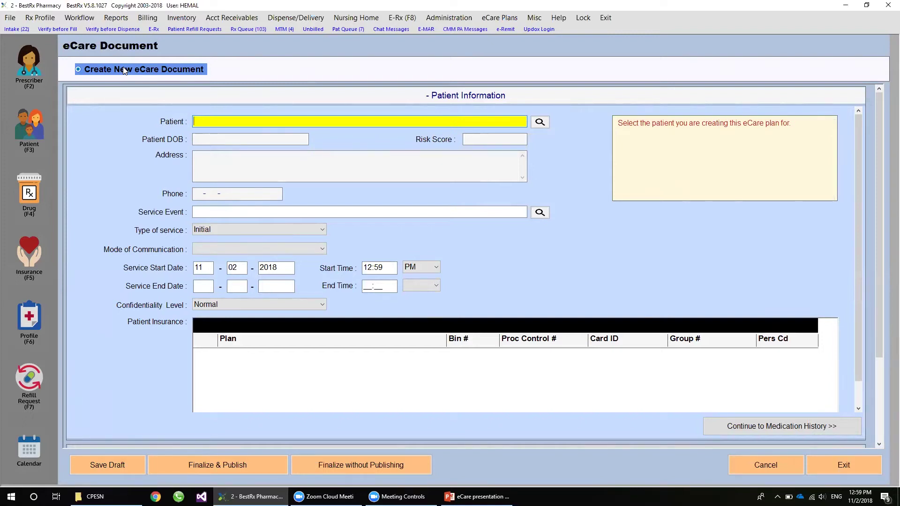
type("CPE")
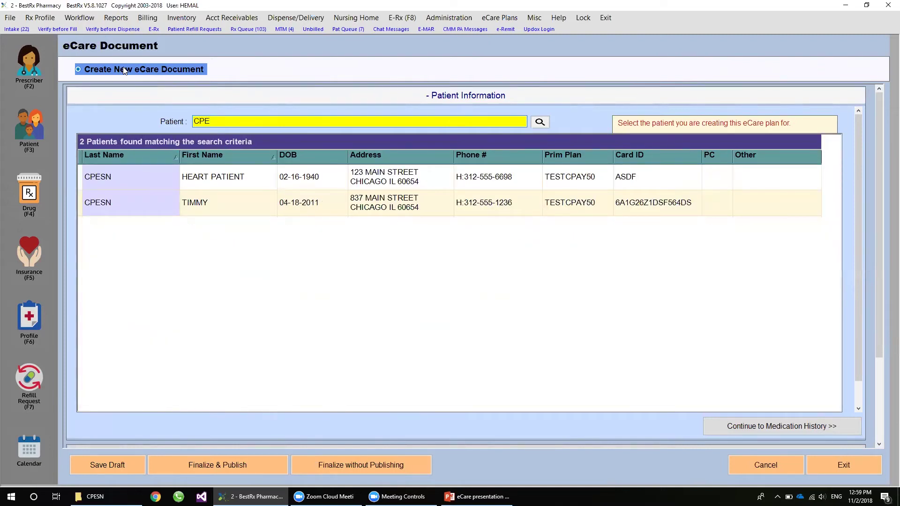
key("Down")
key("Down")
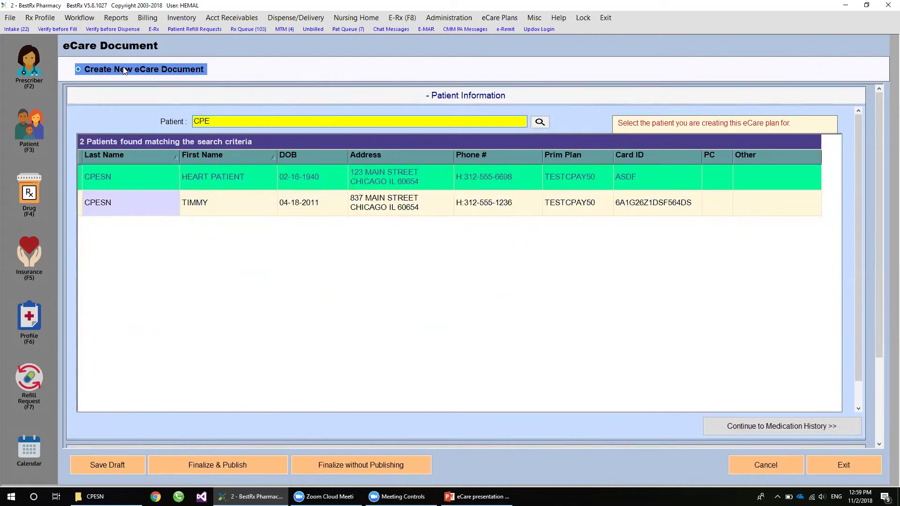
key("Return")
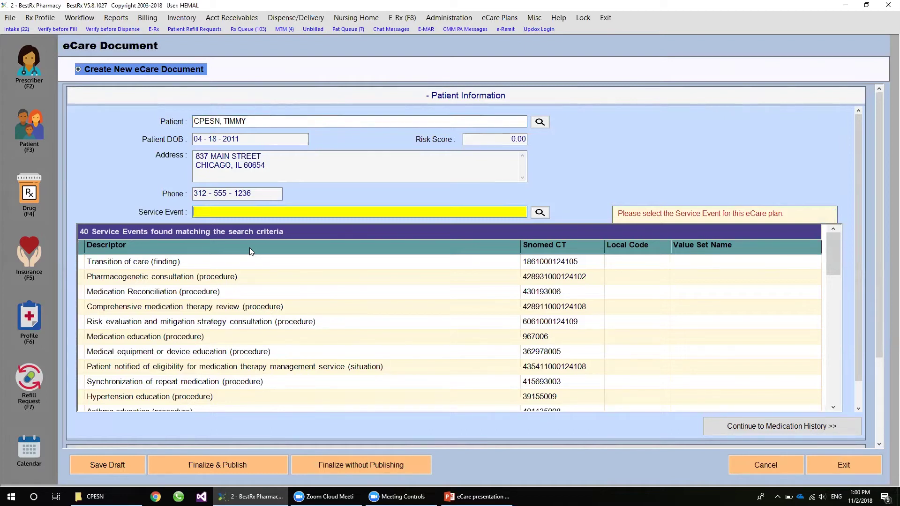
Step: Set the service event to Asthma medication review (procedure), the type of service to Initial and the mode of communication to Face to Face
type("as")
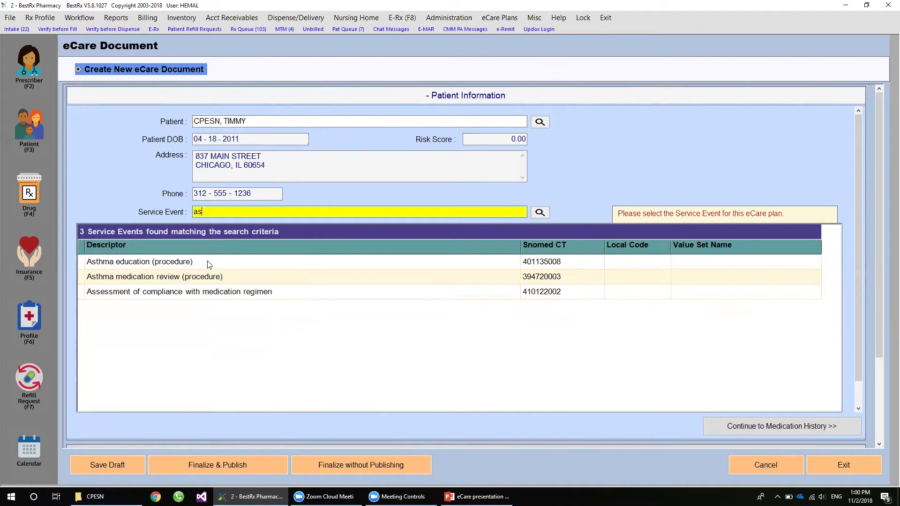
left_click(180, 280)
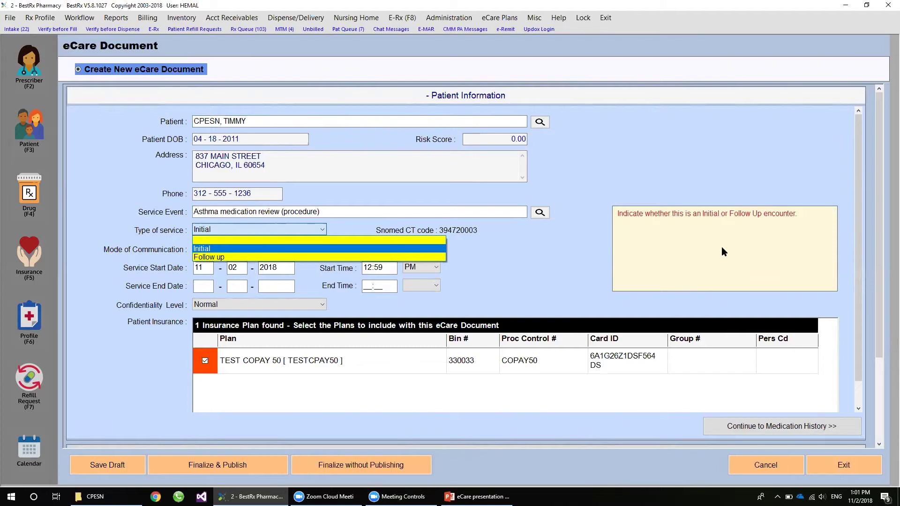
key("Return")
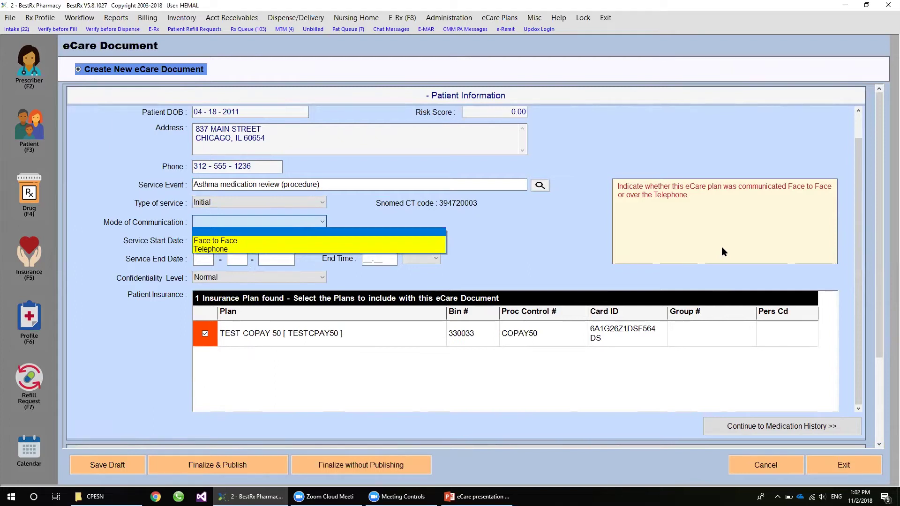
key("Down")
key("Tab")
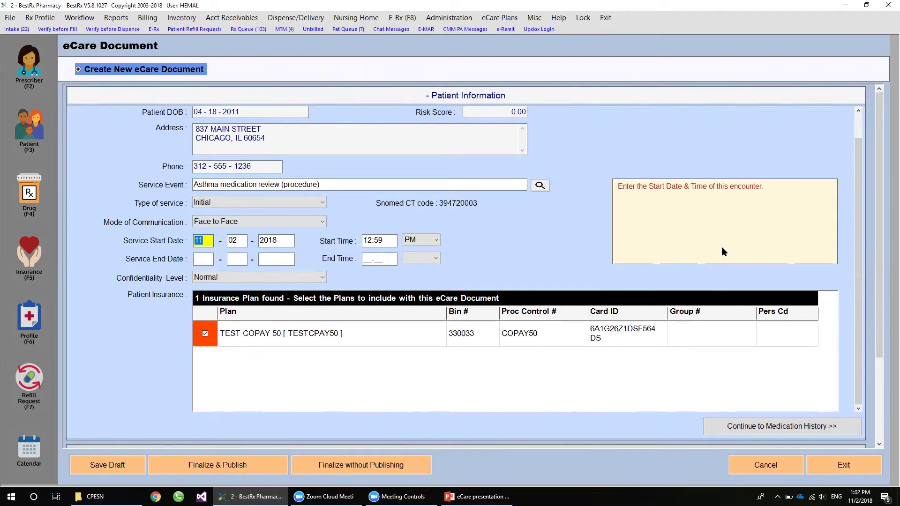
Step: Accept the default service start date and time, leave the end date blank, and keep the confidentiality level at Normal
key("Tab")
key("Tab")
key("Tab")
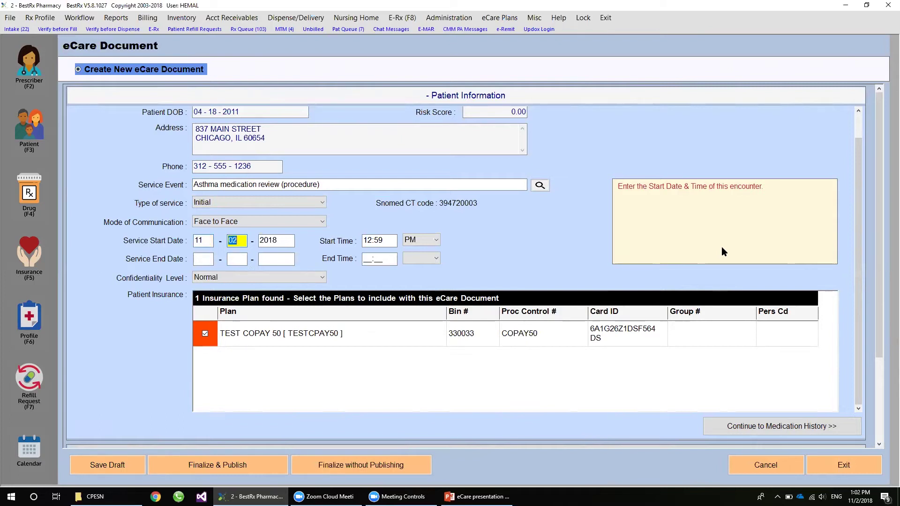
key("Tab")
key("Tab")
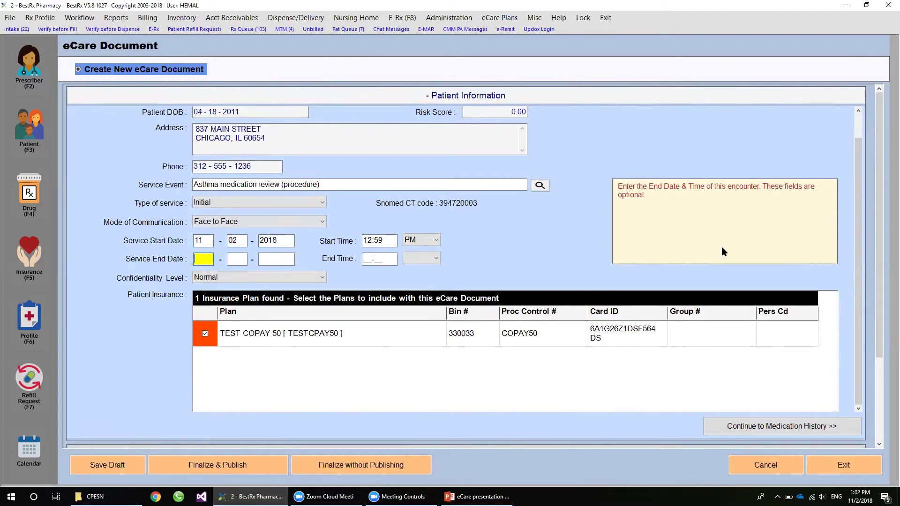
key("Tab")
key("Tab")
key("Tab")
left_click(322, 277)
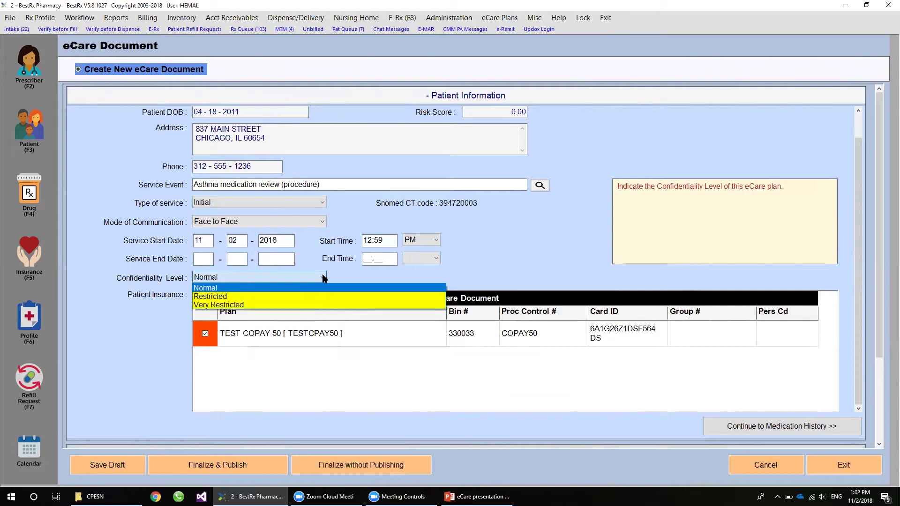
left_click(323, 279)
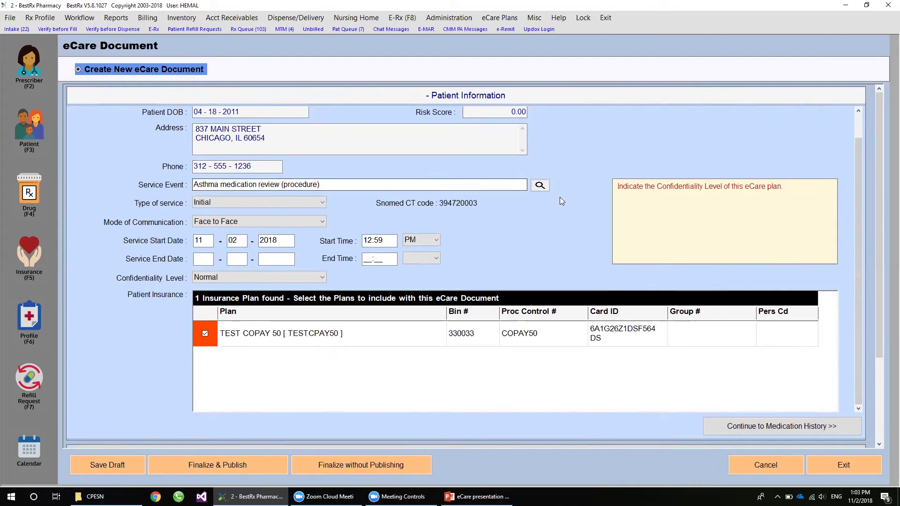
Step: Collapse and reopen the Patient Information section, and continue to the patient's medication history
left_click(447, 96)
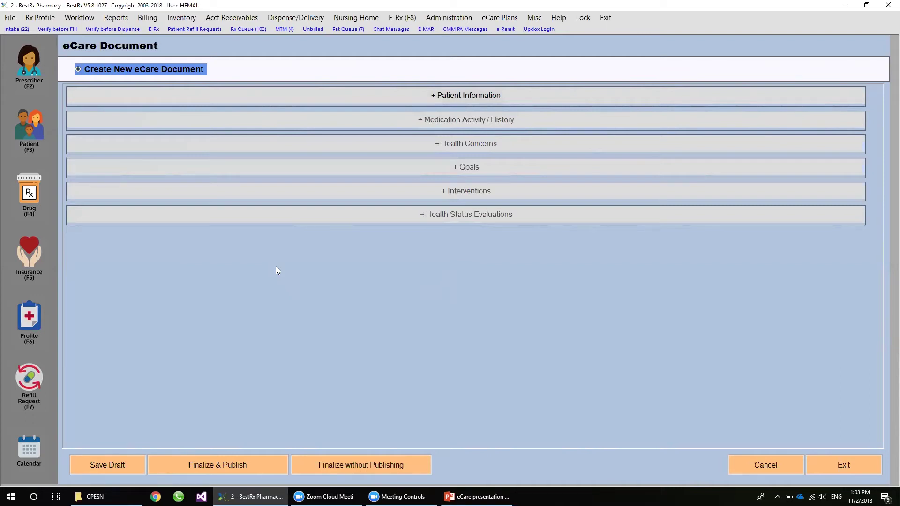
left_click(455, 95)
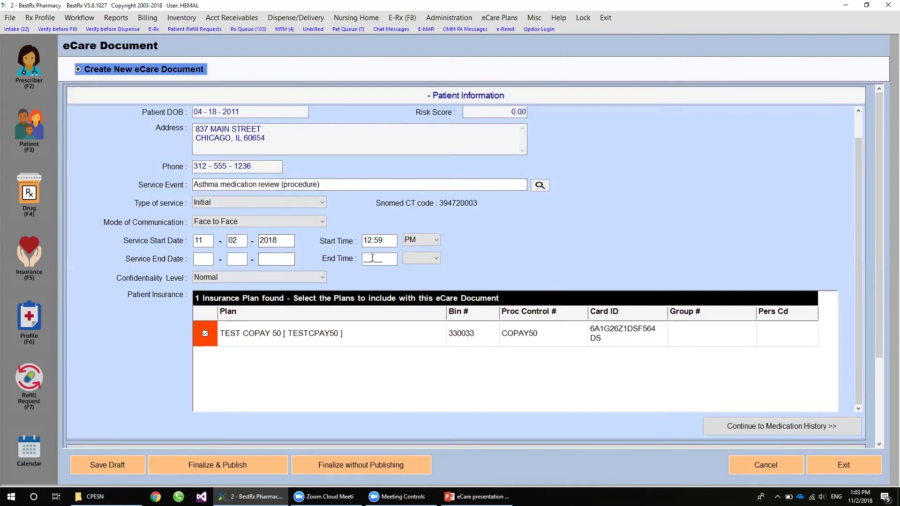
left_click(768, 427)
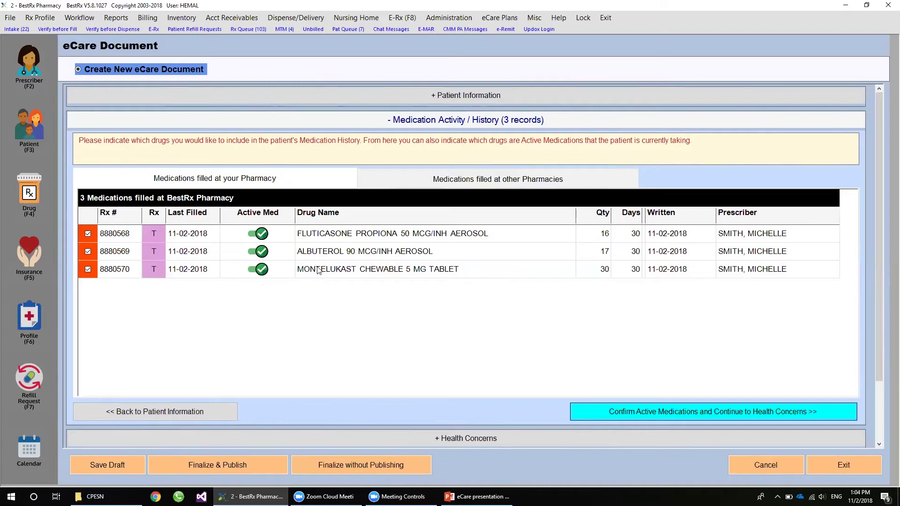
Step: View the entry form for active medications filled at other pharmacies and close it without adding a drug
left_click(499, 183)
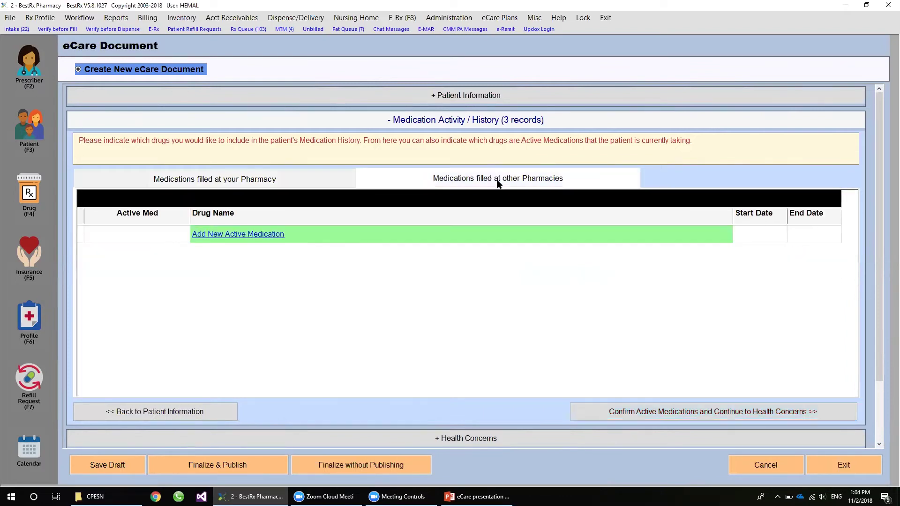
left_click(243, 234)
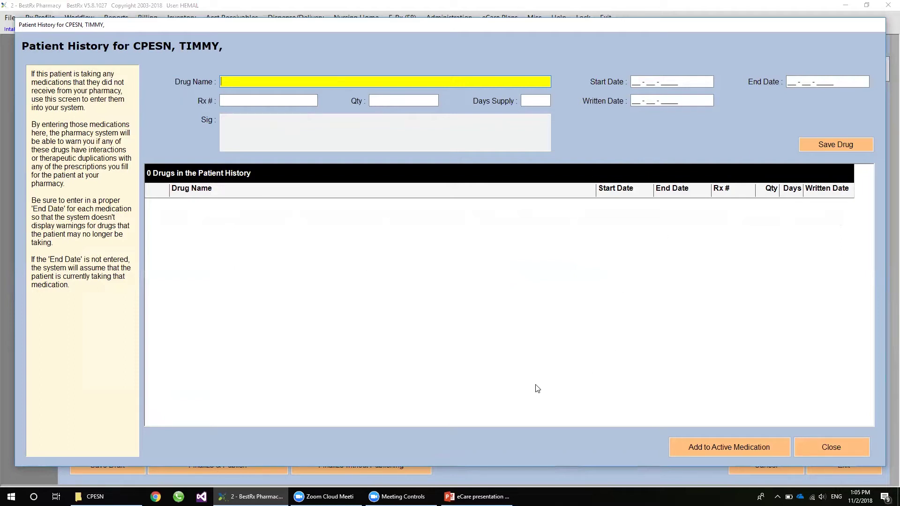
left_click(839, 448)
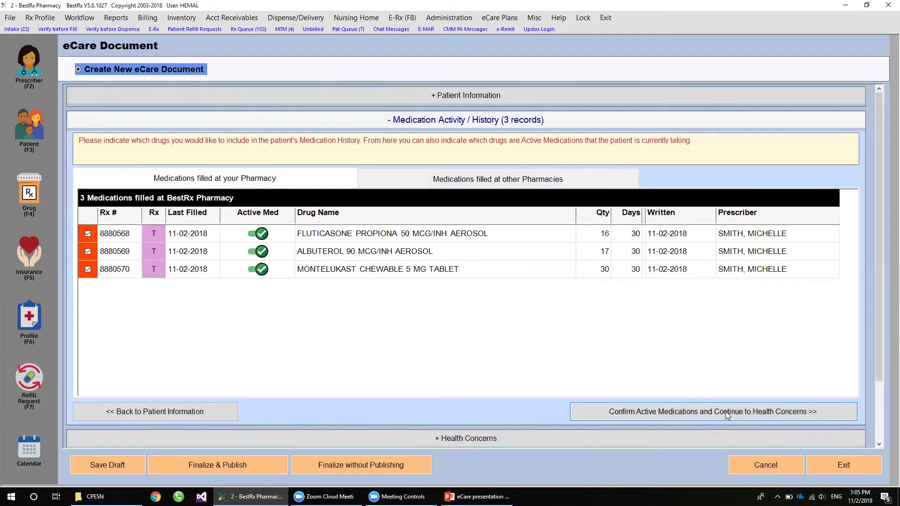
Step: Confirm the patient's active medications and continue to adding a new health concern
left_click(726, 412)
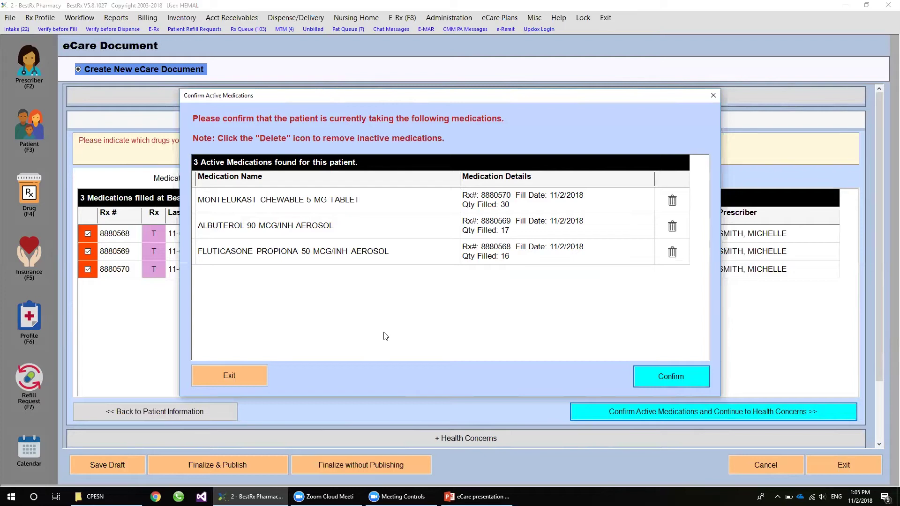
left_click(681, 377)
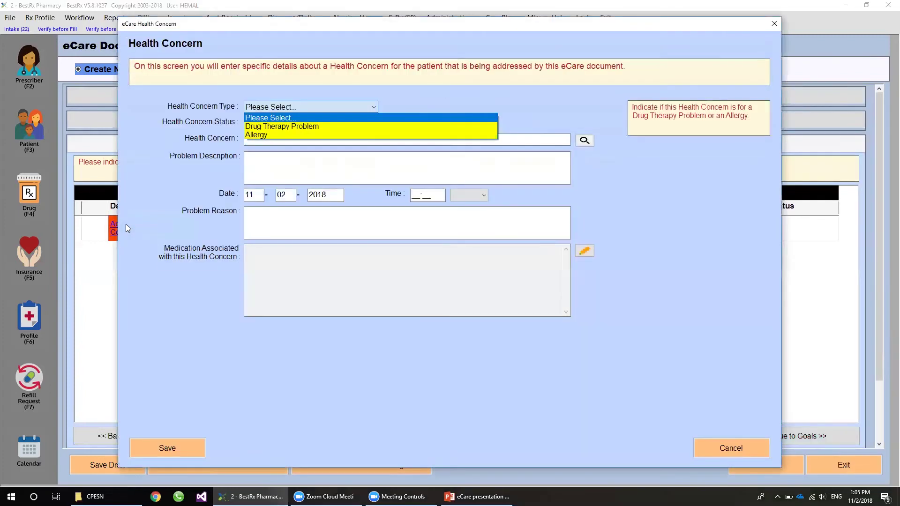
Step: Set the health concern type to Drug Therapy Problem and choose Medication dose too low (finding) as the health concern
left_click(289, 128)
left_click(295, 140)
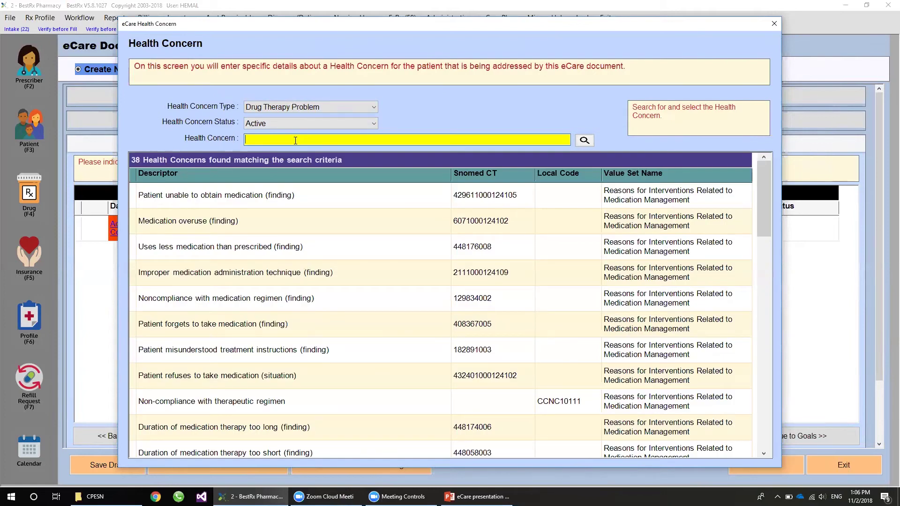
type("medki")
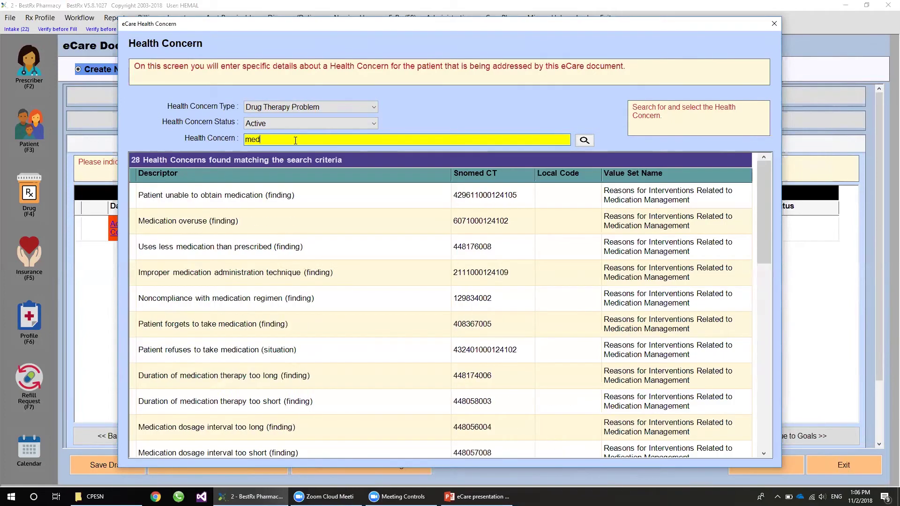
key("BackSpace")
type("ication dose")
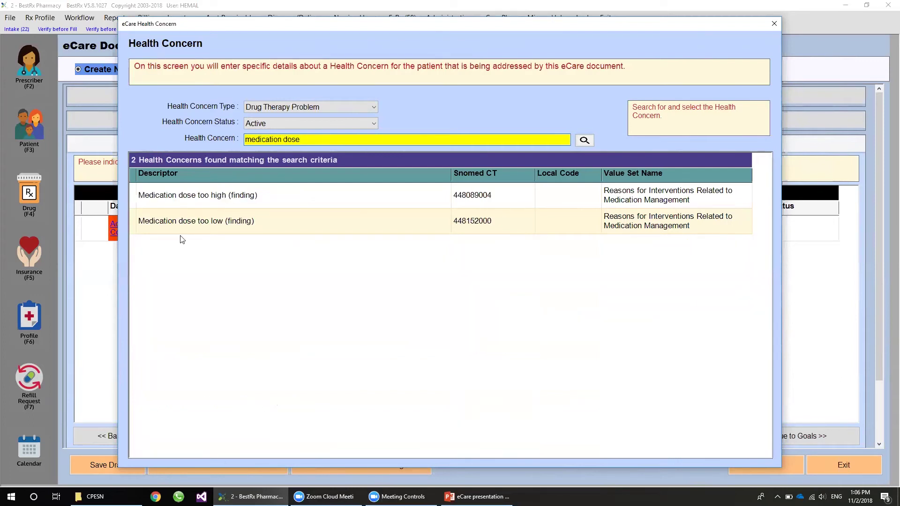
double_click(252, 222)
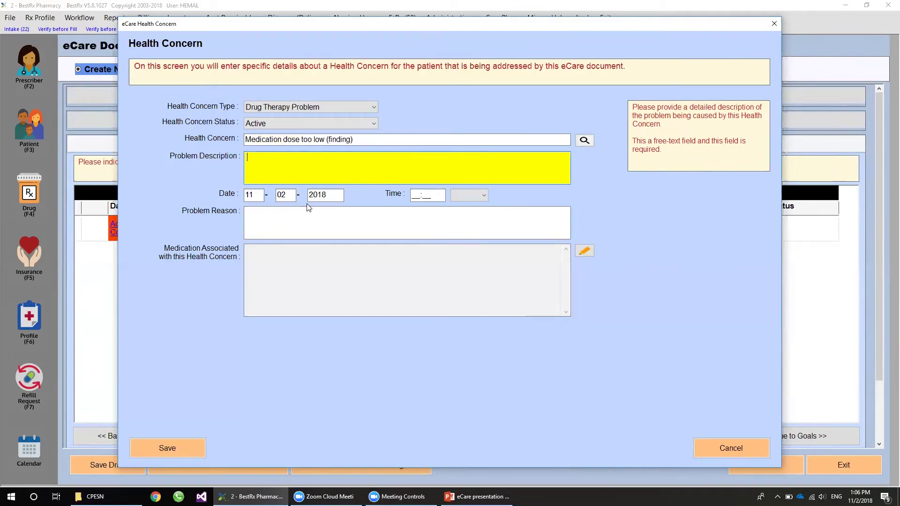
Step: Enter the problem description "dosage of medicine too low" and the problem reason "lower dosage was working before, but no longer is enough"
type("dosage of medicine too low")
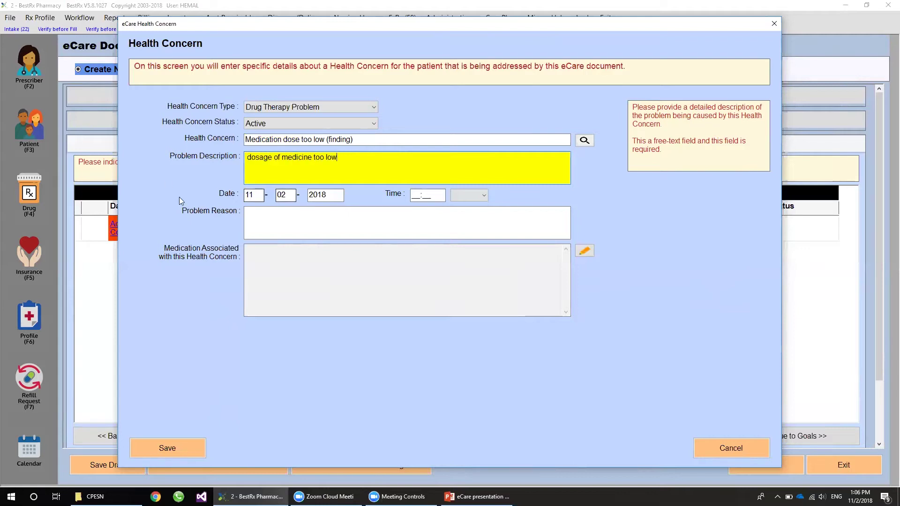
key("Tab")
key("Tab")
key("Tab")
key("Tab")
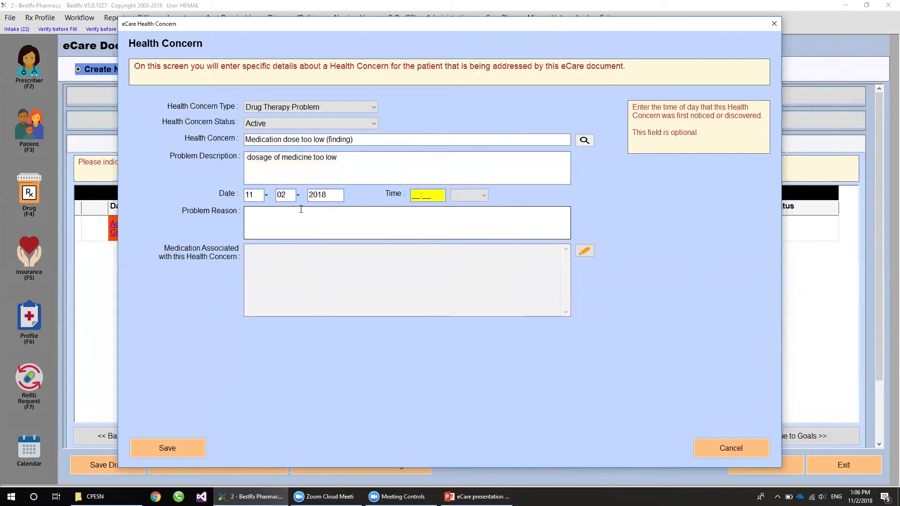
key("Tab")
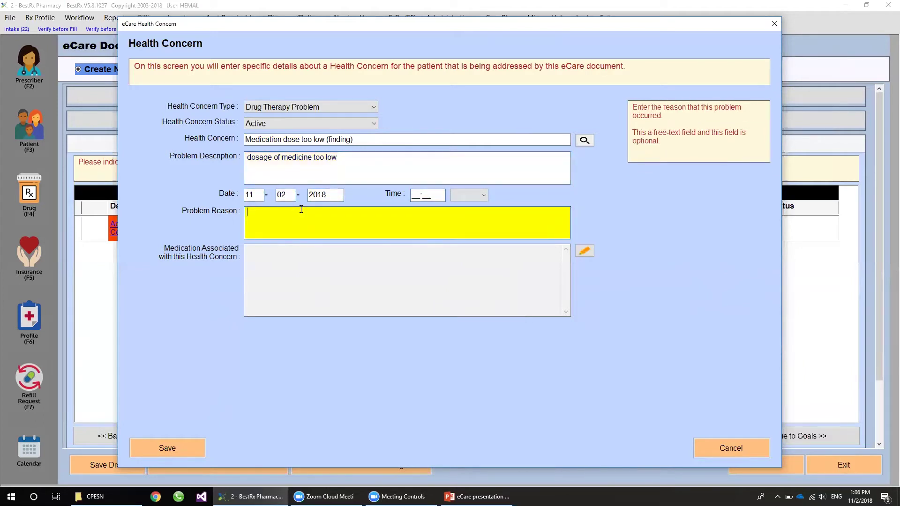
type("lower dosage was working before, but no longer is enough")
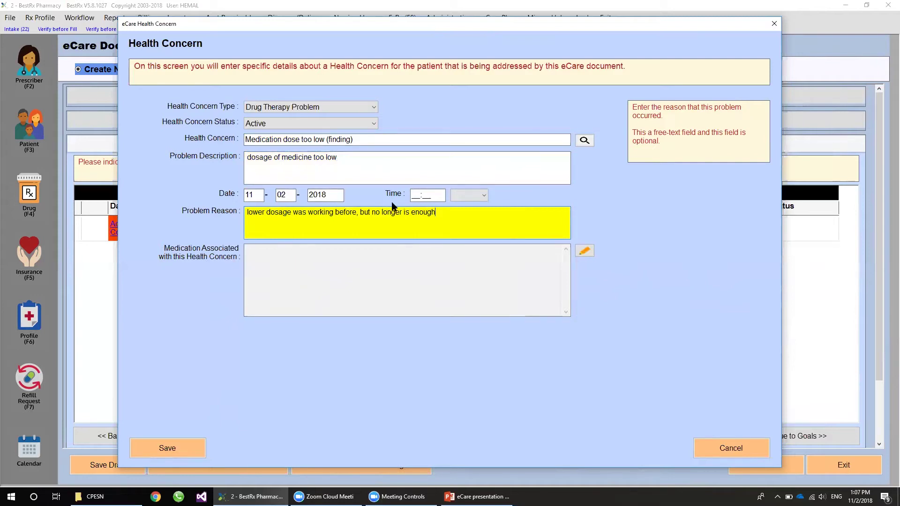
Step: Associate FLUTICASONE PROPIONA 50 MCG/INH AEROSOL with the health concern and save it
left_click(585, 251)
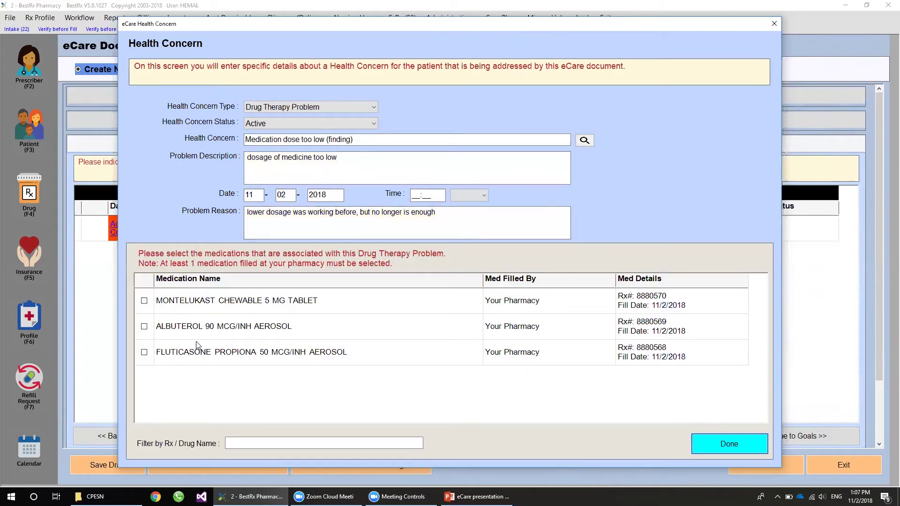
left_click(144, 352)
left_click(740, 445)
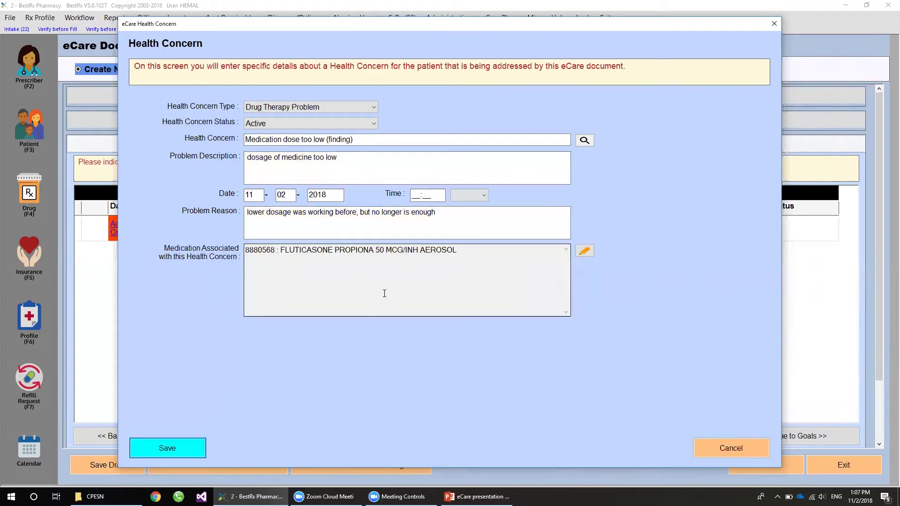
left_click(200, 450)
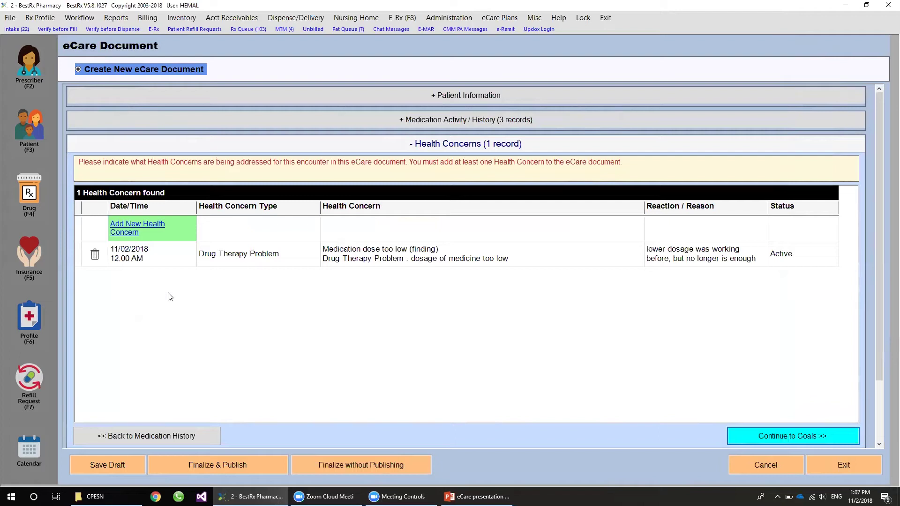
Step: Add a new health concern of type Drug Therapy Problem and choose Medication overuse (finding), searching by code 6071
left_click(129, 229)
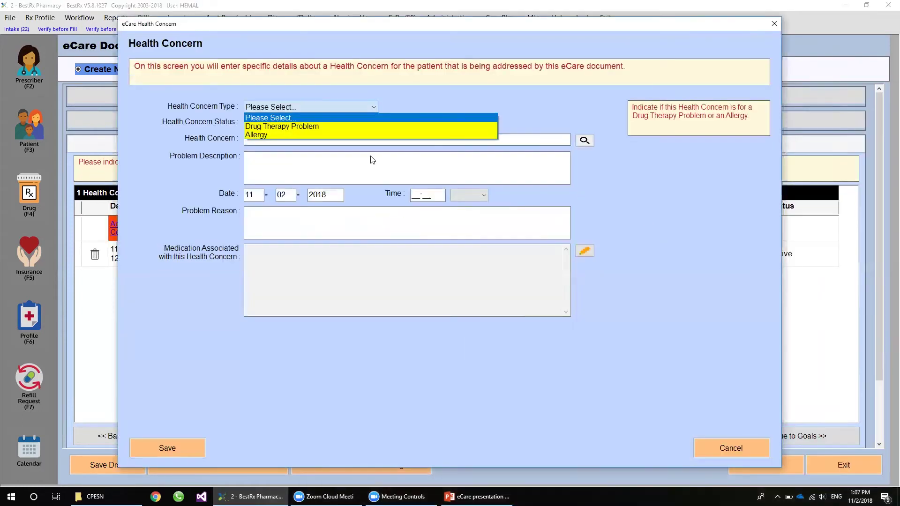
left_click(301, 127)
type("6071")
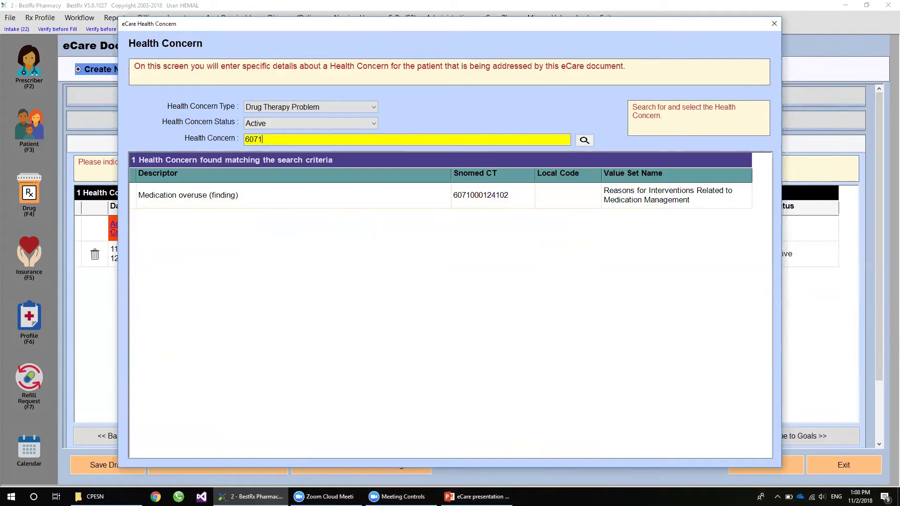
left_click(290, 195)
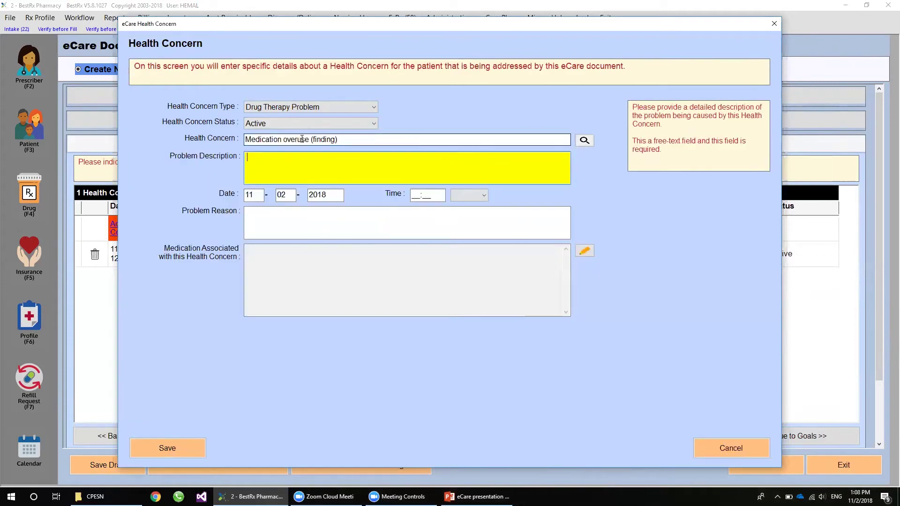
Step: Enter the problem description "Using albuterol inhaler too much" and the reason that asthma is acting up, so the patient resorts to using inhaler even when not appropriate
type("Using albuterol inhaler too much")
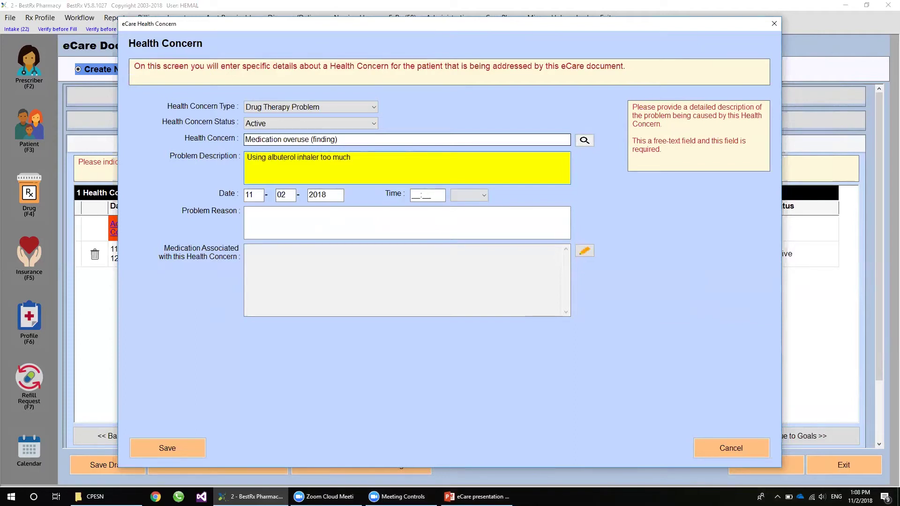
key("Tab")
key("Tab")
key("Tab")
key("Tab")
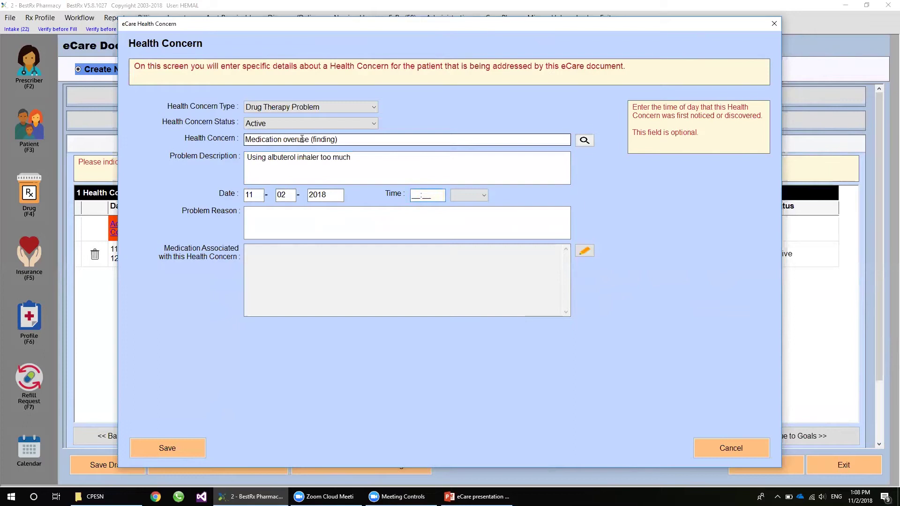
key("Tab")
type("As")
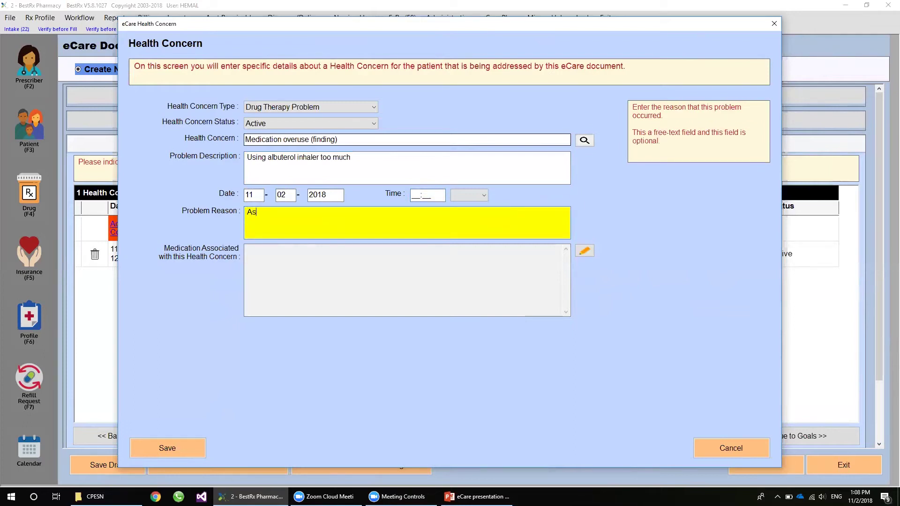
type("thma is acting up, so Timmy resorts")
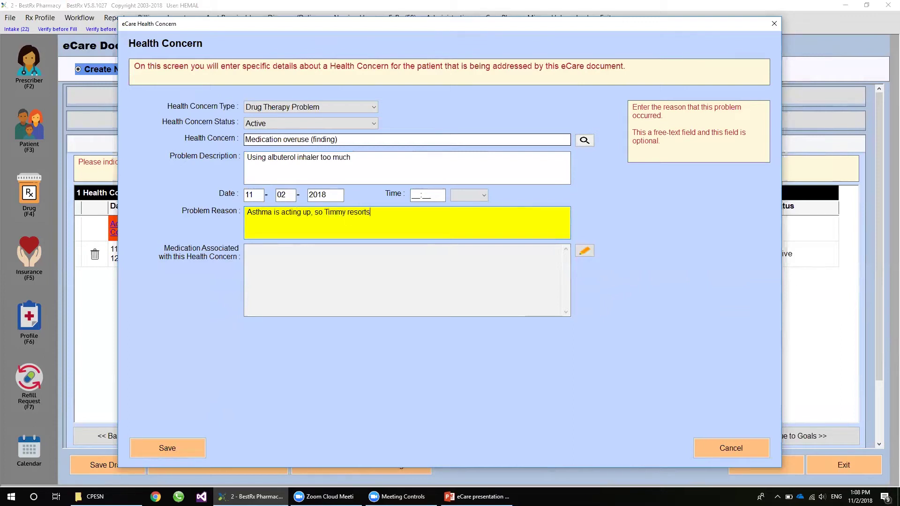
type(" to using inhaler even when not appropriate")
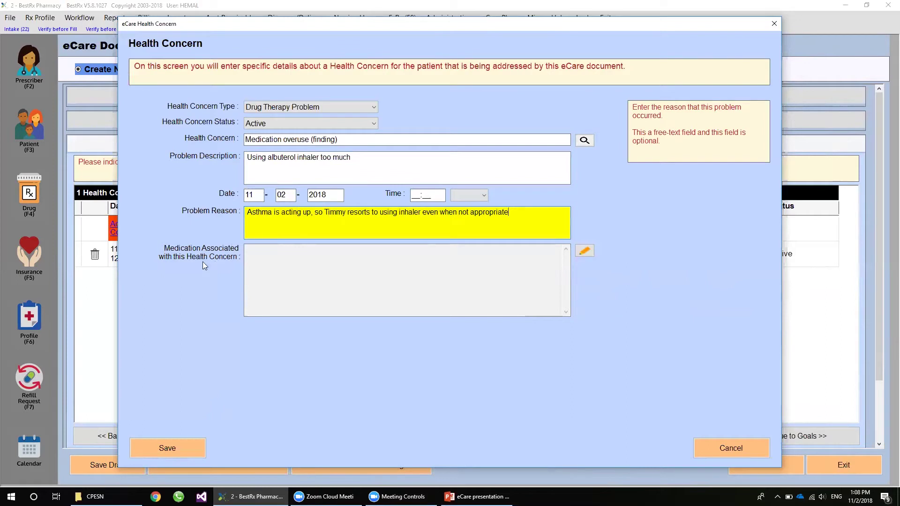
Step: Associate ALBUTEROL 90 MCG/INH AEROSOL with the medication overuse concern and save it
left_click(584, 251)
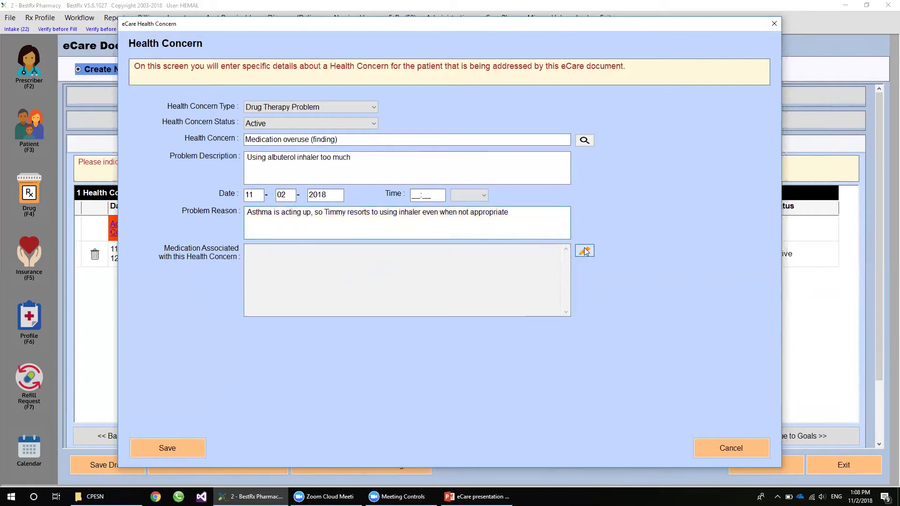
left_click(144, 327)
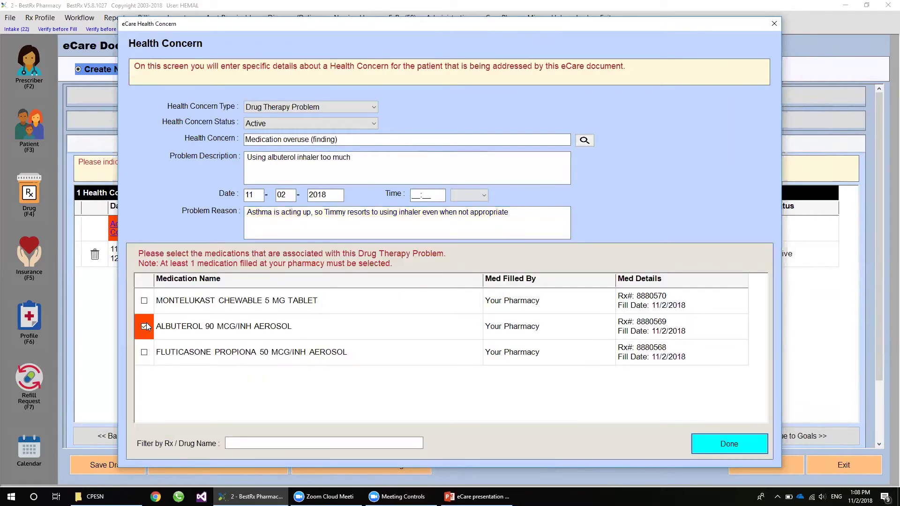
left_click(753, 451)
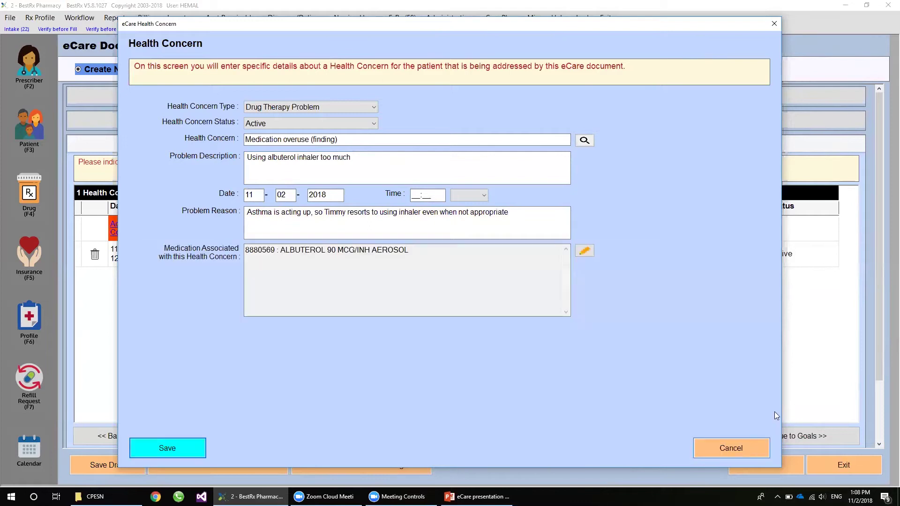
left_click(179, 455)
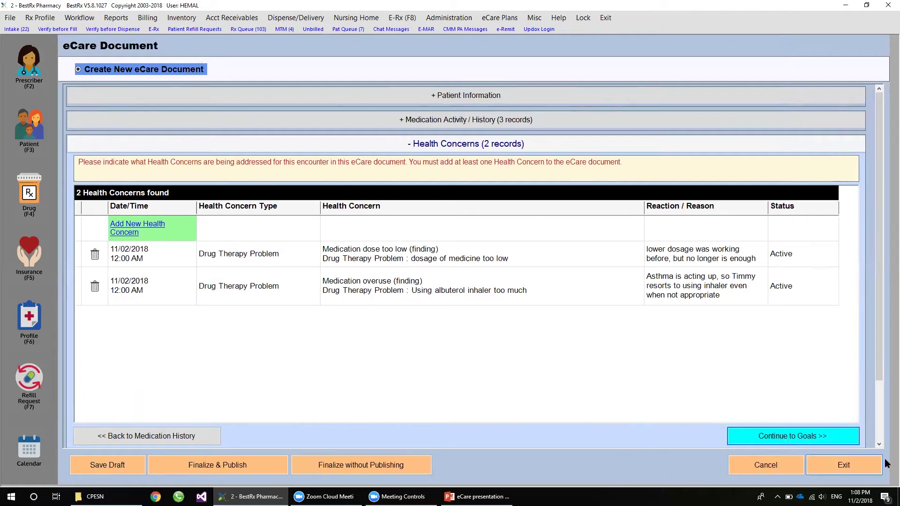
Step: Continue to the goals and add a new goal described as "Less sick days from school because of asthma"
left_click(788, 436)
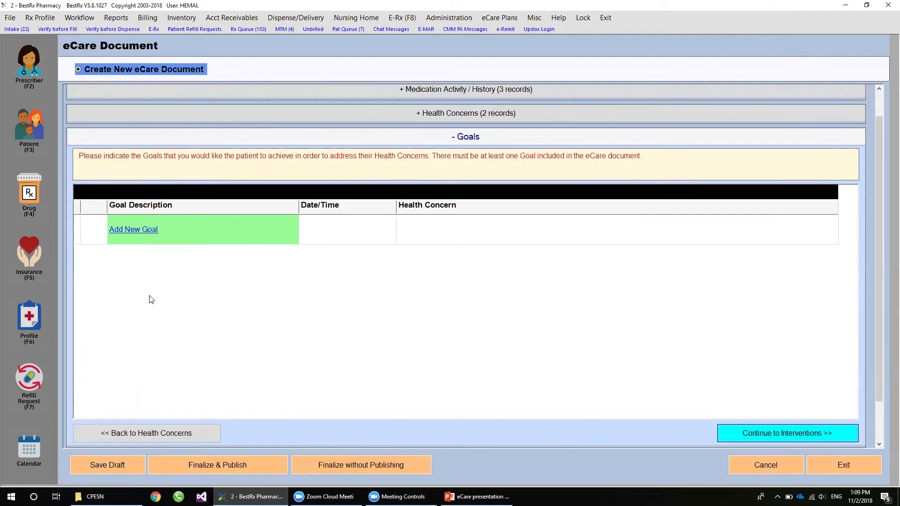
left_click(145, 229)
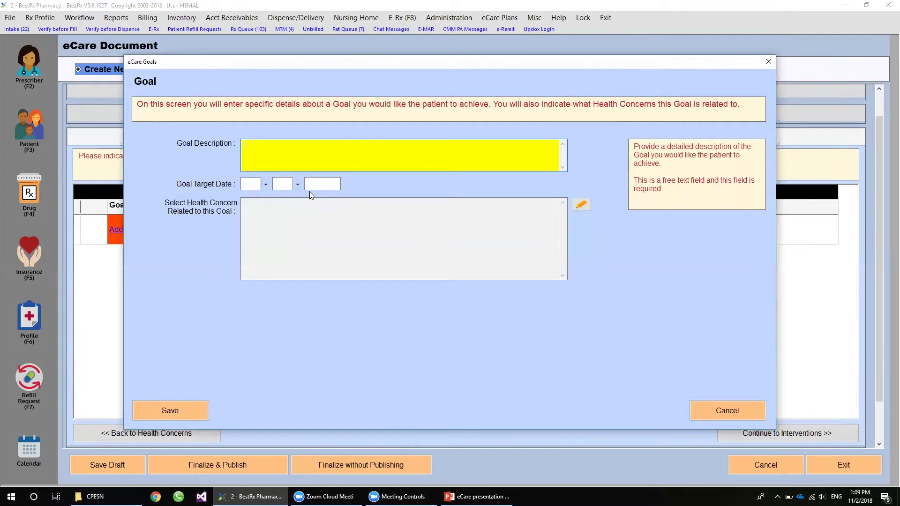
type("Less sik")
key("BackSpace")
key("BackSpace")
type("ck days from s")
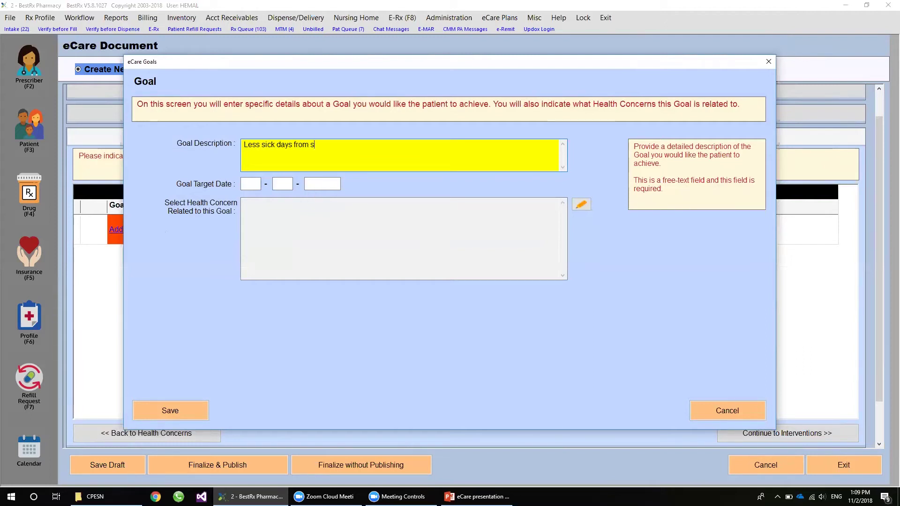
type("chool because of asthma")
key("Tab")
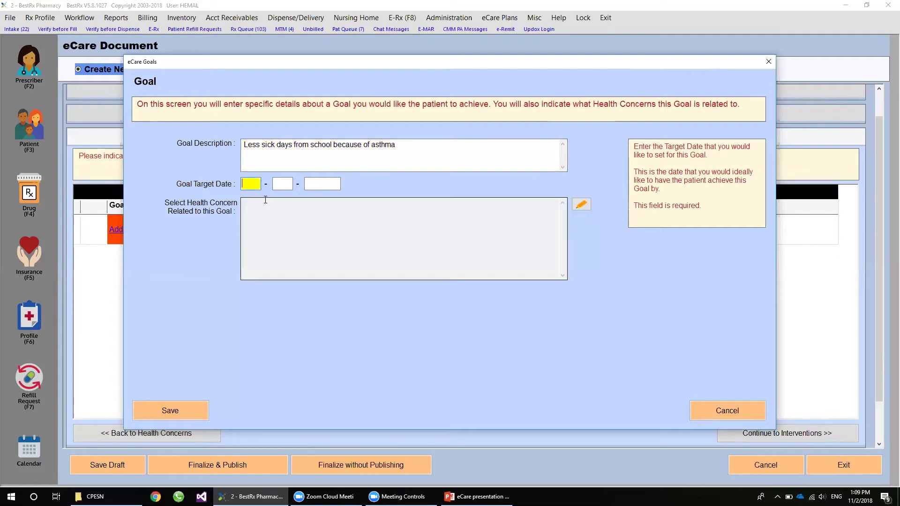
Step: Set the sick-days goal's target date to 12-02-2018, link it to both health concerns and save it
type("12022018")
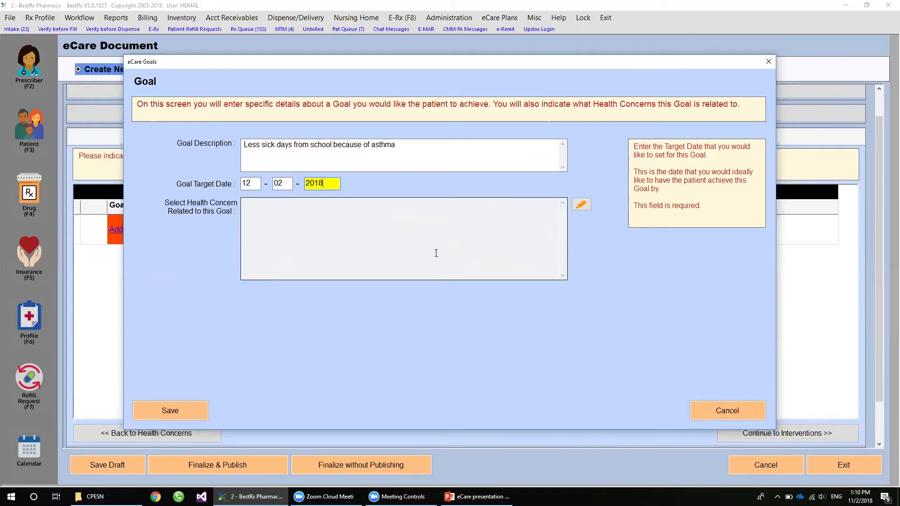
left_click(583, 205)
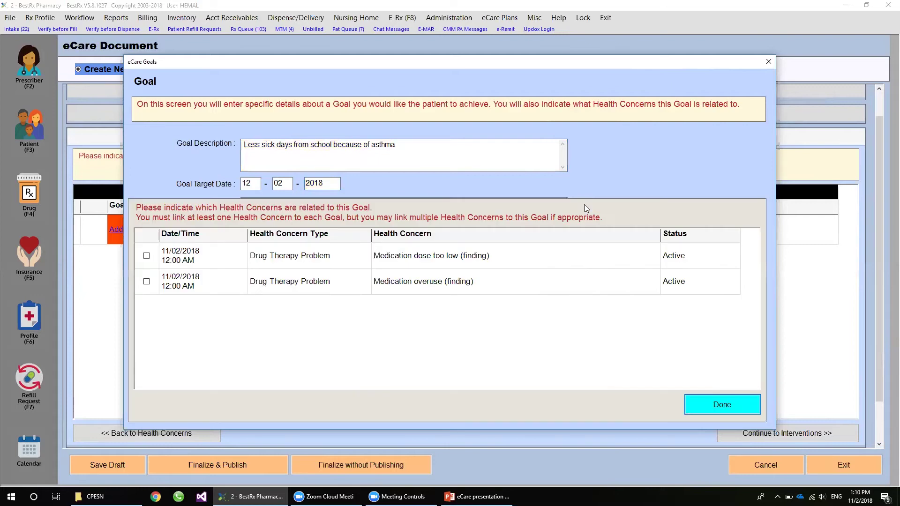
left_click(146, 256)
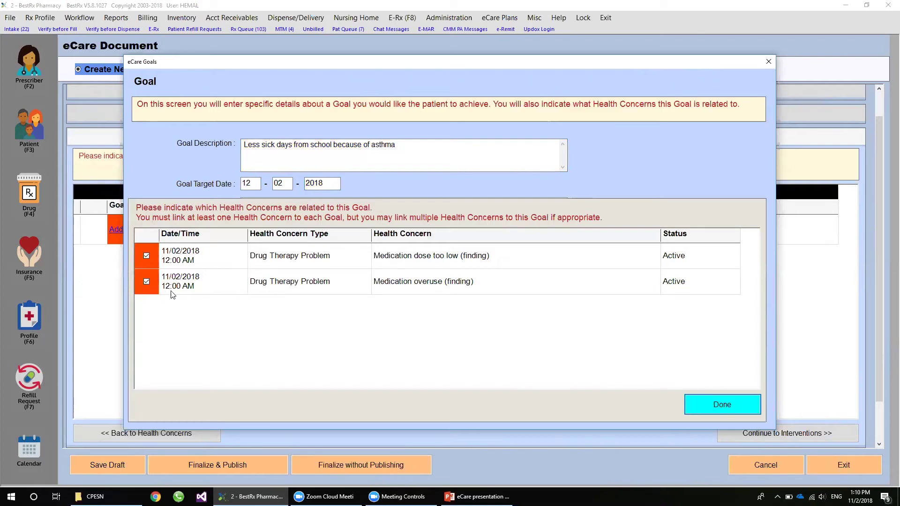
left_click(734, 402)
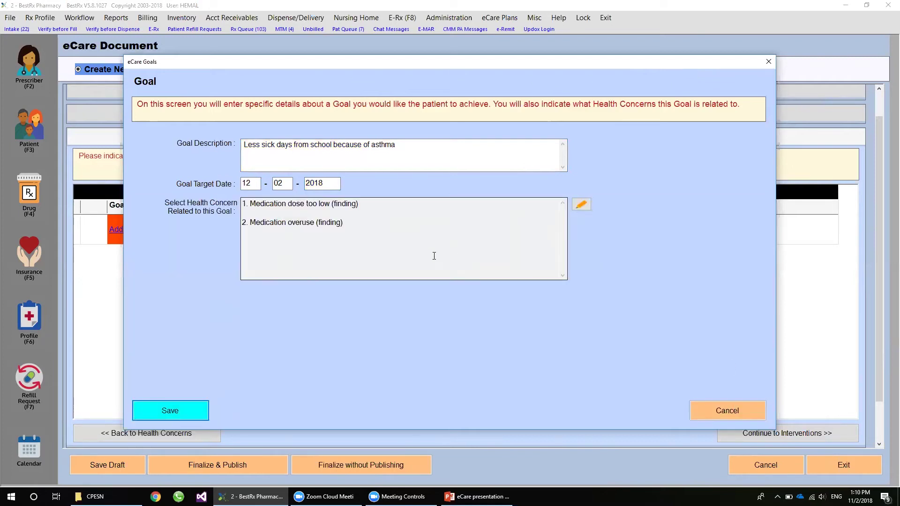
left_click(175, 412)
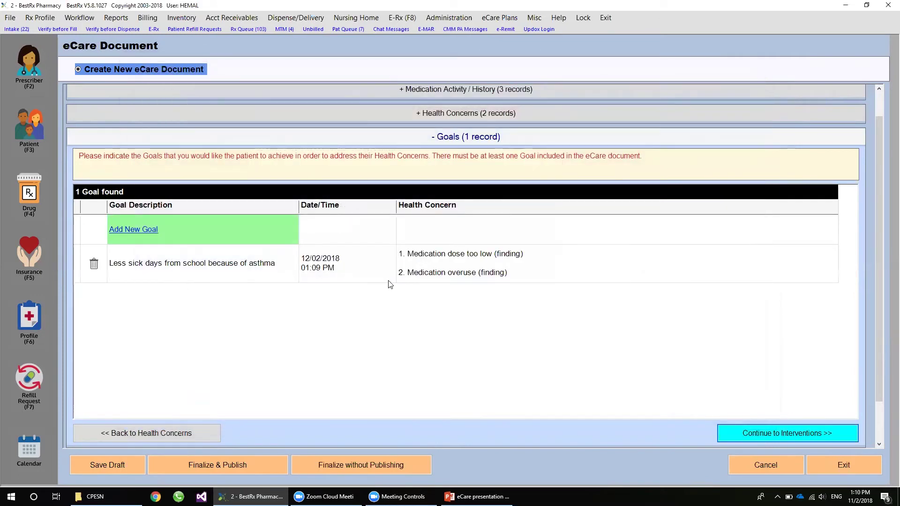
Step: Add a second goal, "Less trip to the emergency room due to asthma", with target date 12-02-2018
left_click(151, 230)
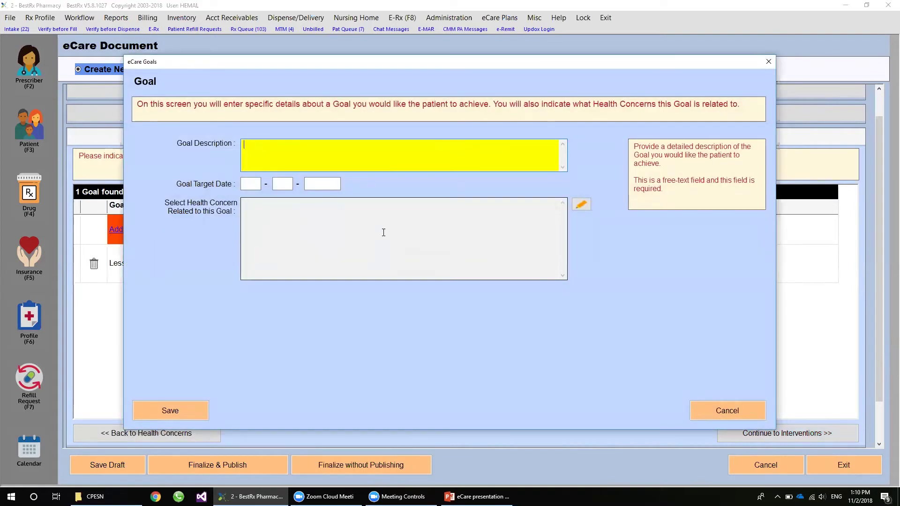
type("Less trip to the emergency room due to asthma")
key("Tab")
type("12 - 02 - ")
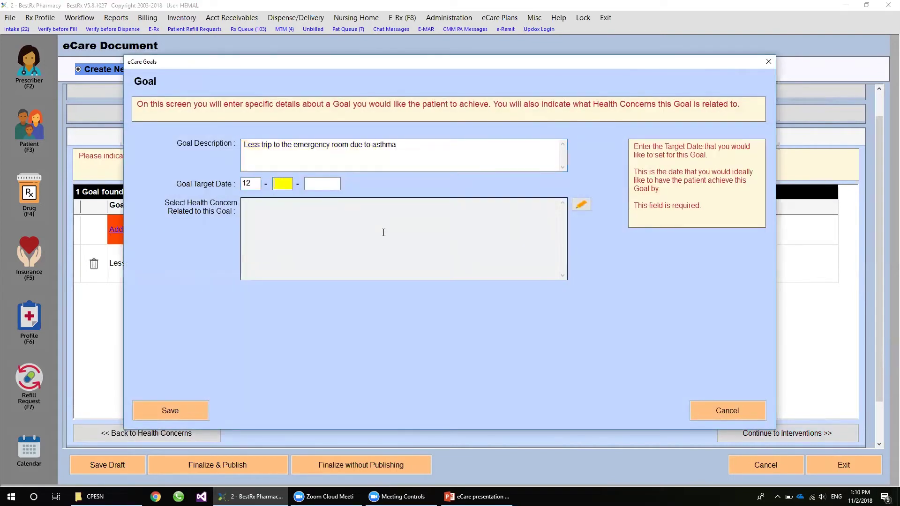
type("2018")
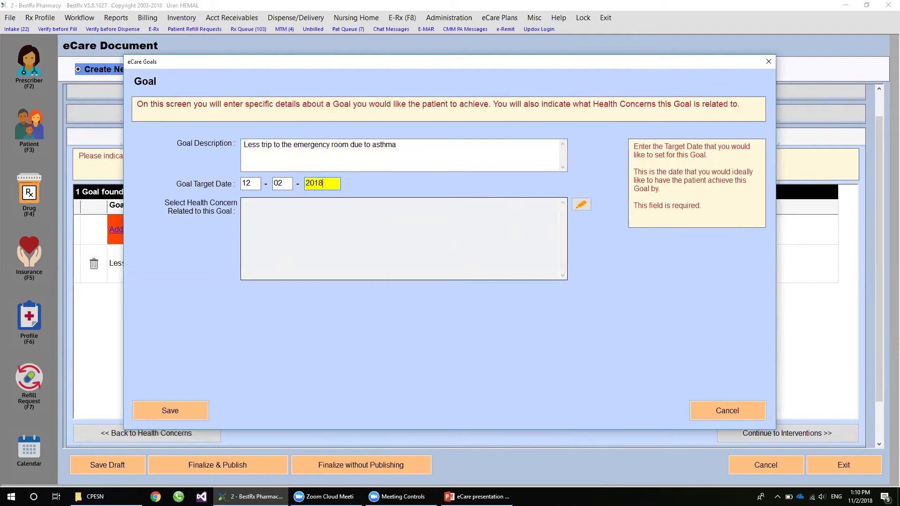
Step: Link the emergency room goal to both the dose-too-low and medication overuse concerns and save it
left_click(580, 204)
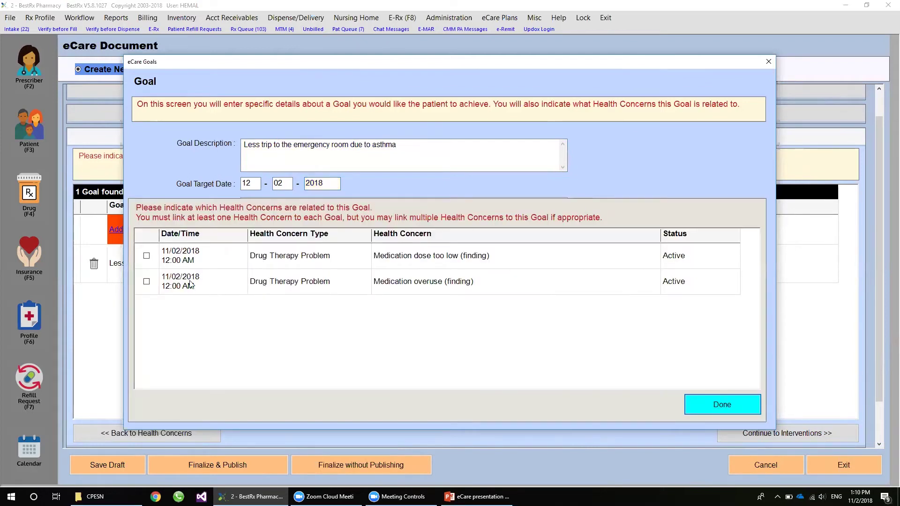
left_click(146, 282)
left_click(146, 255)
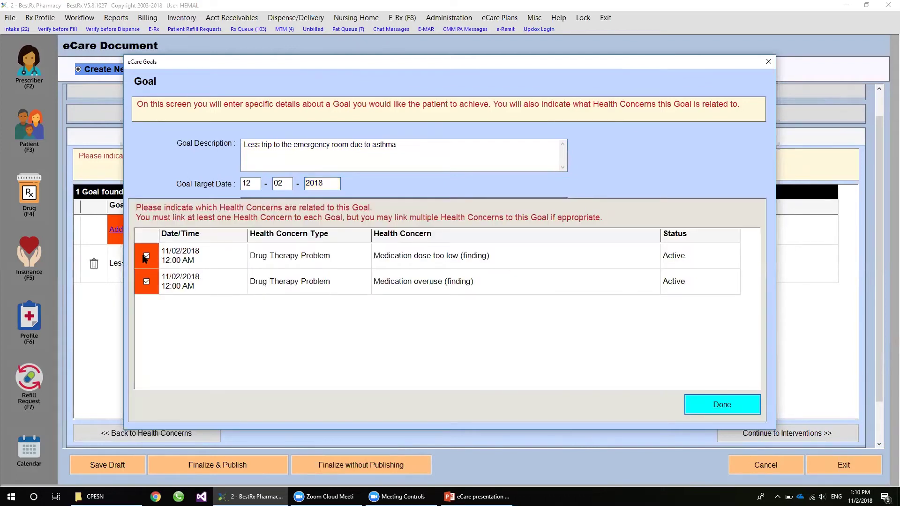
left_click(715, 401)
left_click(189, 414)
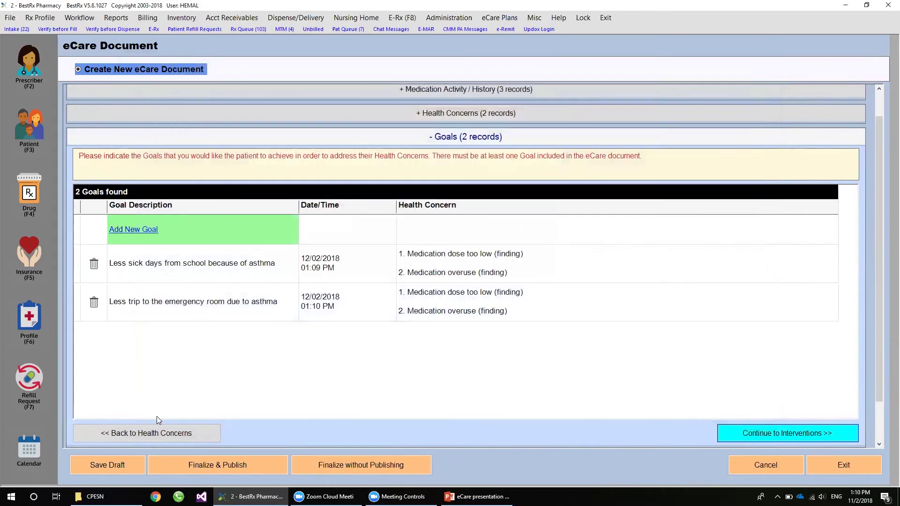
Step: Add a third goal about limiting the patient's uncle from smoking inside the house, dated 12/02/2018 and linked to both health concerns, and save it
left_click(144, 230)
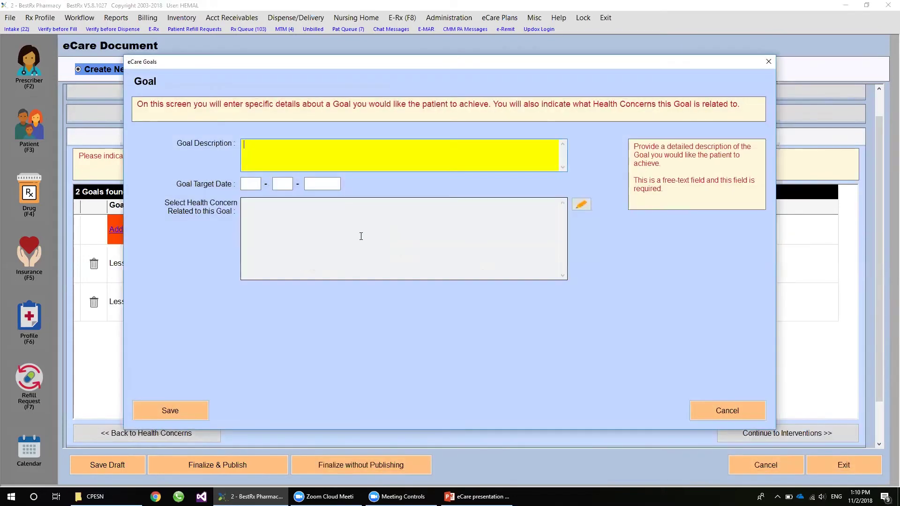
type("Limiting Unble")
key("BackSpace")
key("BackSpace")
key("BackSpace")
type("cle Jomn from")
key("BackSpace")
key("BackSpace")
key("BackSpace")
key("BackSpace")
key("BackSpace")
key("BackSpace")
key("BackSpace")
key("BackSpace")
type("hn ")
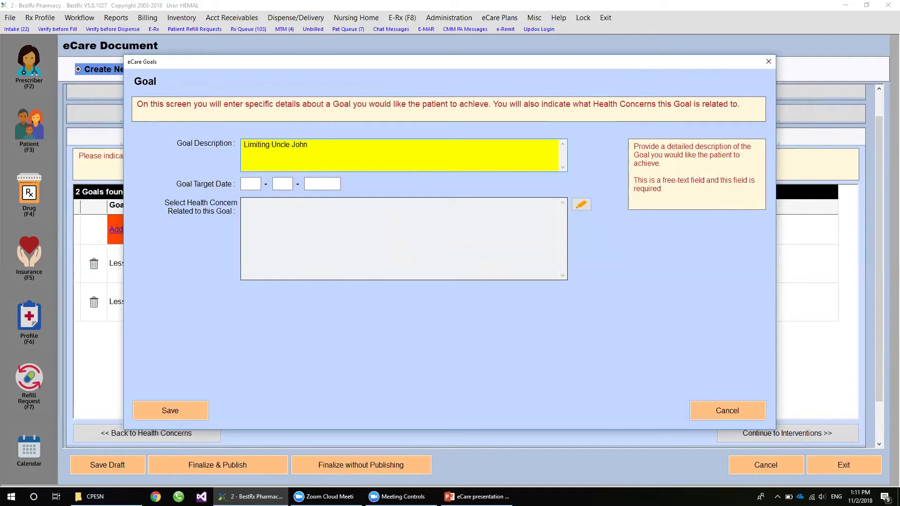
type("from smoking inside")
left_click(190, 410)
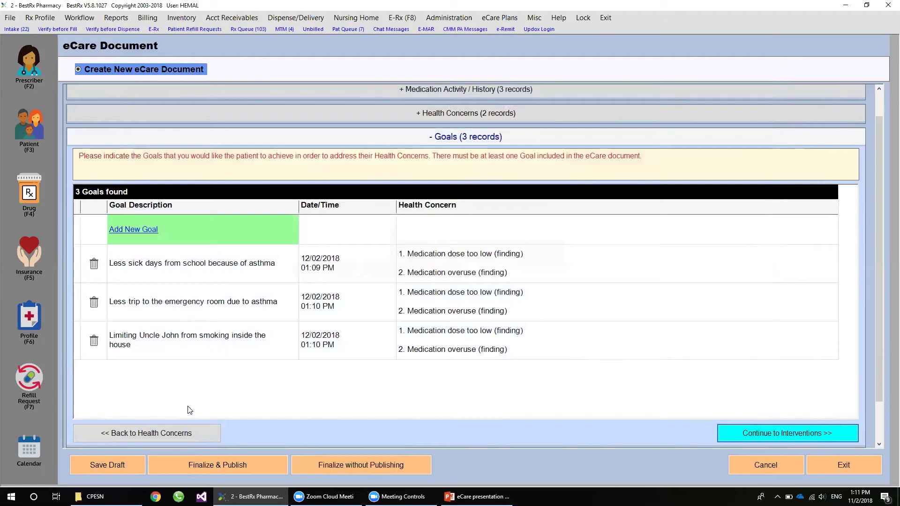
Step: Start a new intervention in the Interventions section and link it to the goal "Less sick days from school because of asthma"
left_click(765, 431)
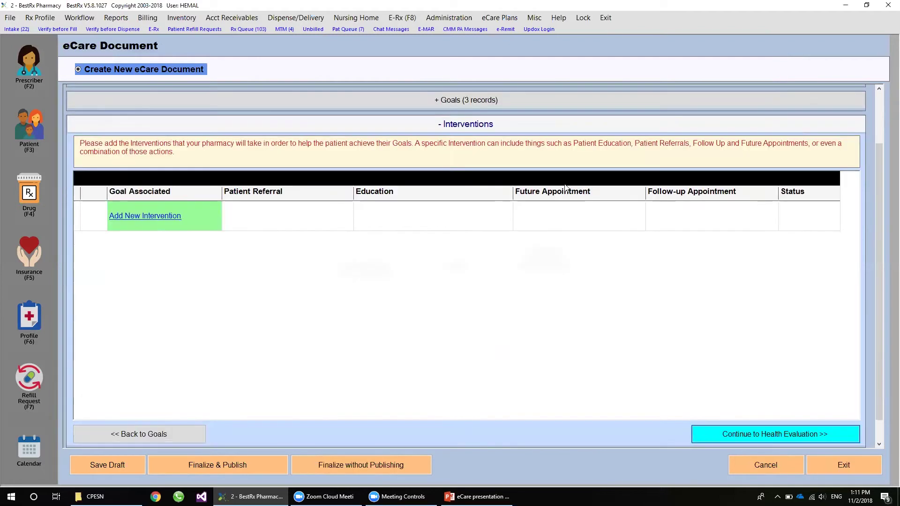
left_click(147, 216)
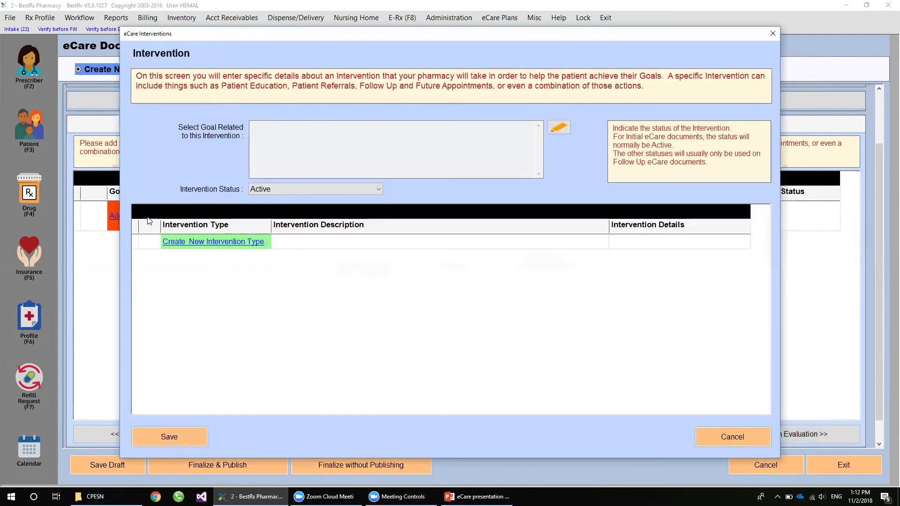
left_click(231, 242)
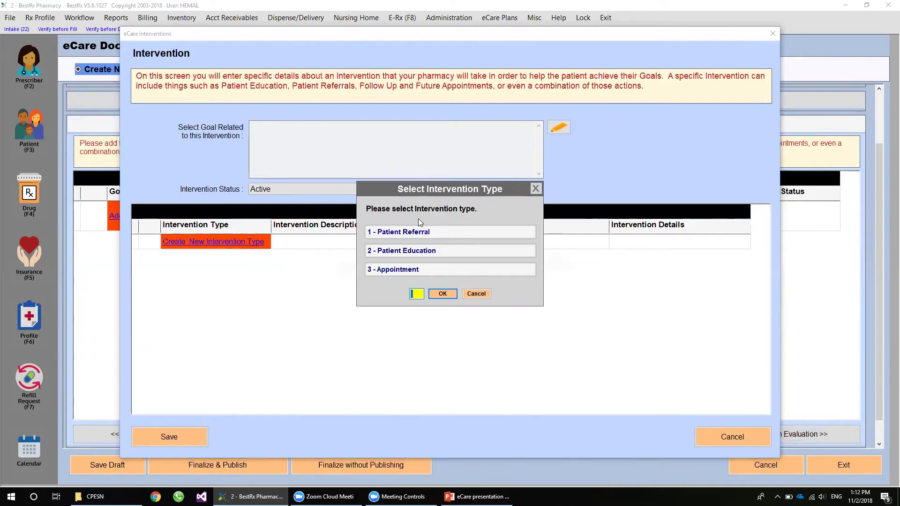
left_click(420, 268)
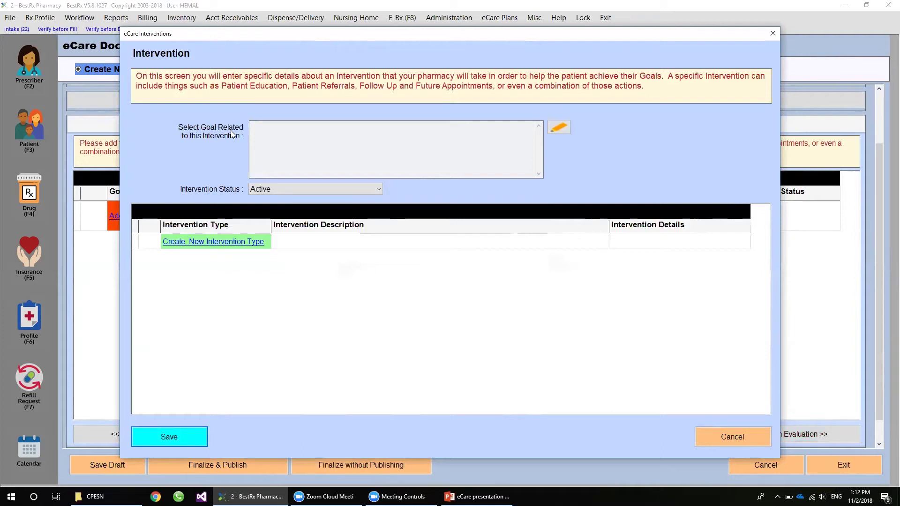
left_click(559, 128)
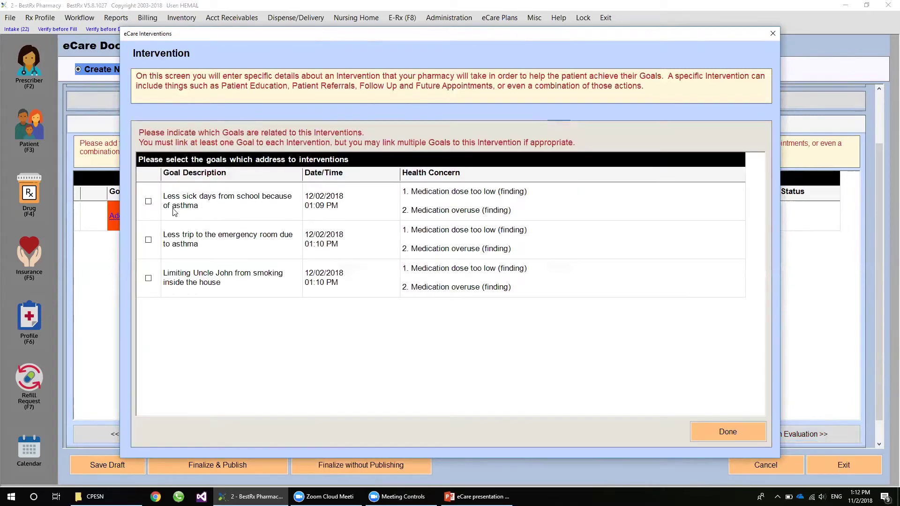
left_click(148, 202)
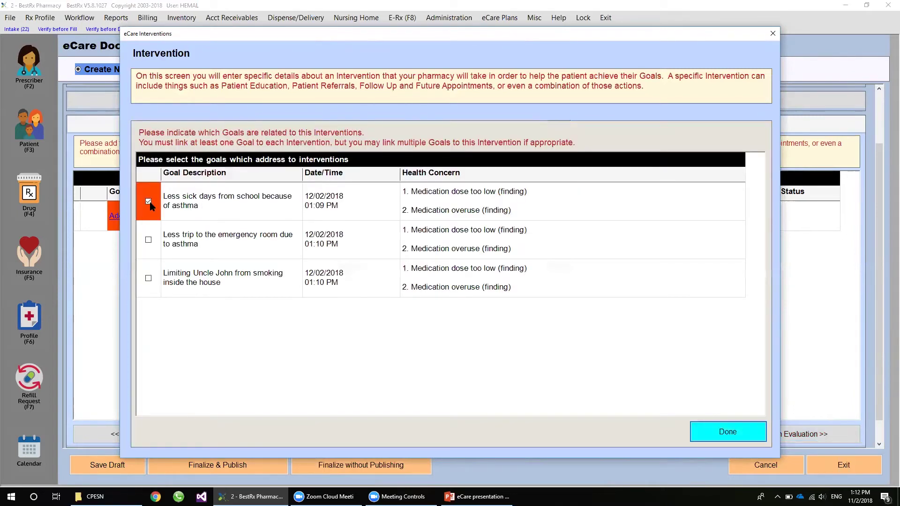
left_click(149, 240)
left_click(513, 282)
left_click(737, 432)
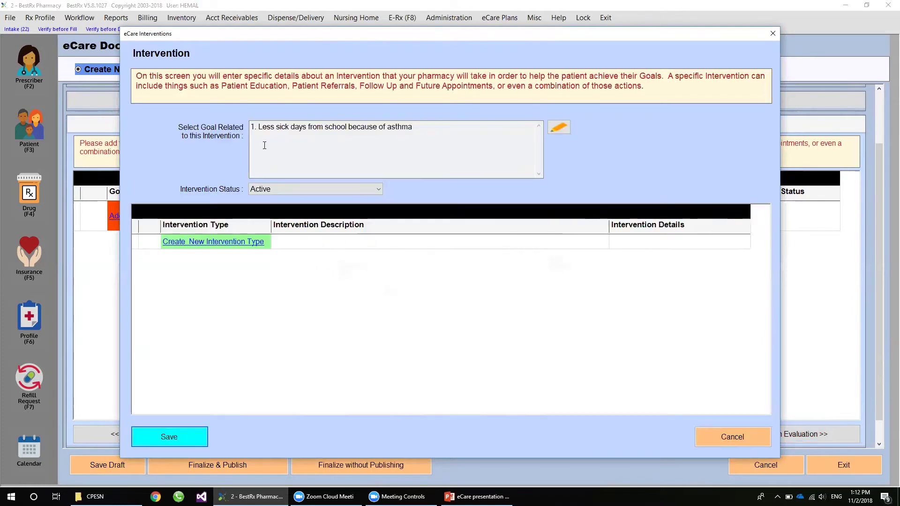
Step: Create a patient education entry of type "Medical equipment or device education (procedure)" dated 11-02-2018, leaving its time blank
left_click(232, 247)
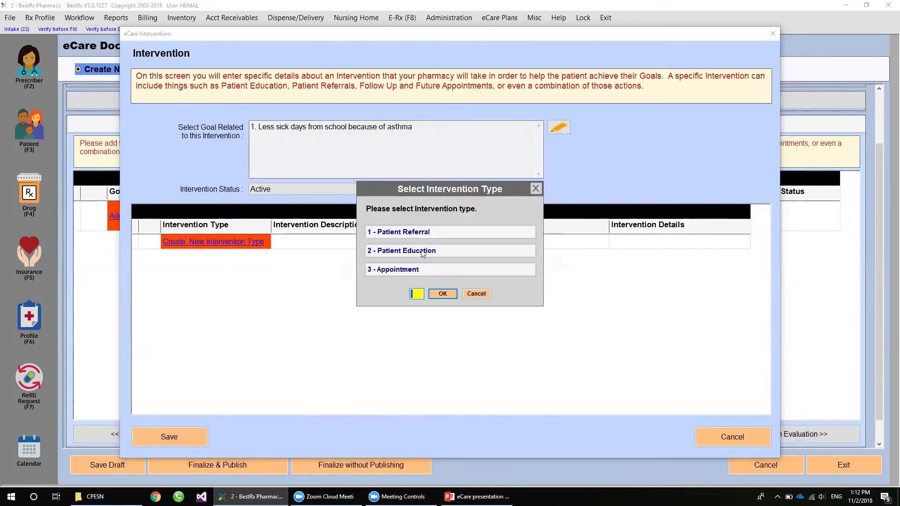
left_click(444, 253)
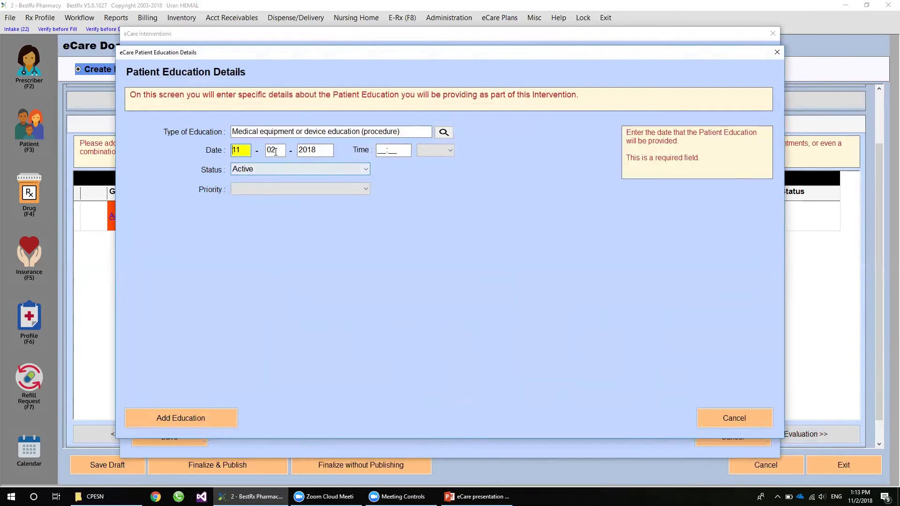
key("Tab")
key("Tab")
key("Tab")
key("Tab")
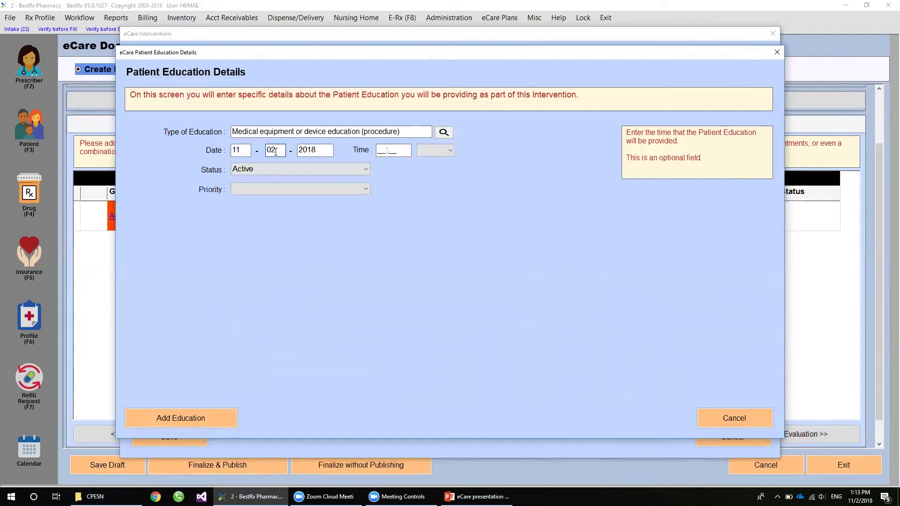
Step: Give the device education Active status and Routine priority, add it and save the intervention
left_click(256, 169)
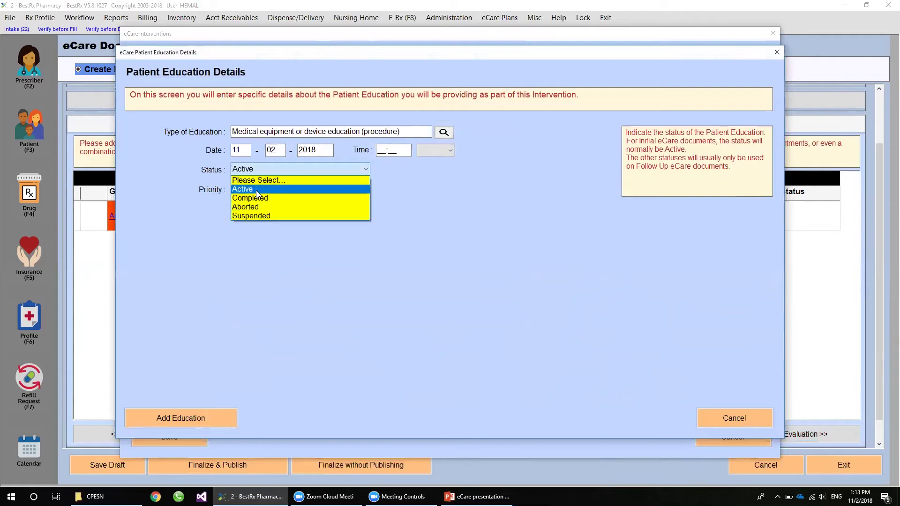
left_click(247, 189)
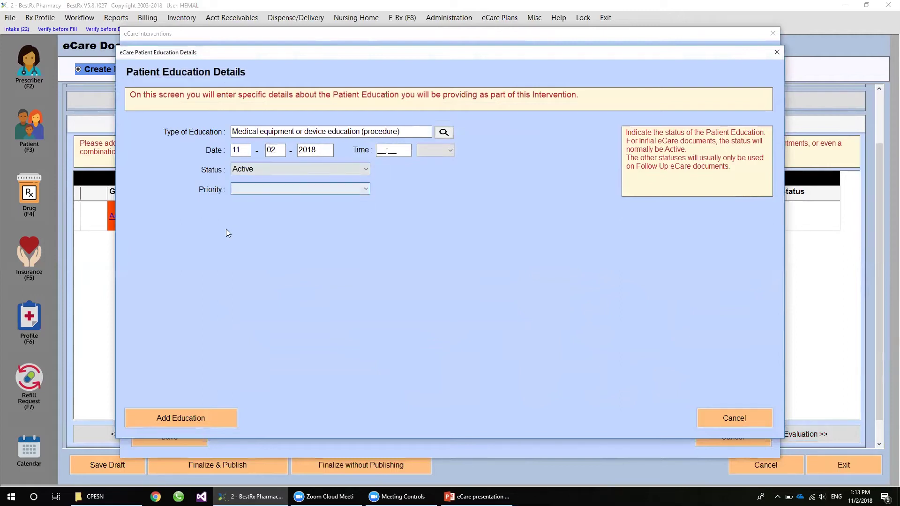
left_click(247, 190)
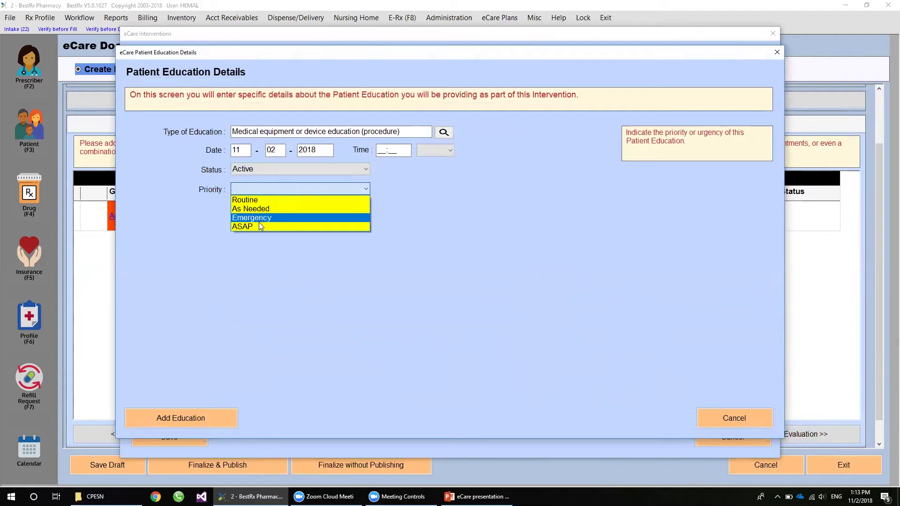
left_click(254, 200)
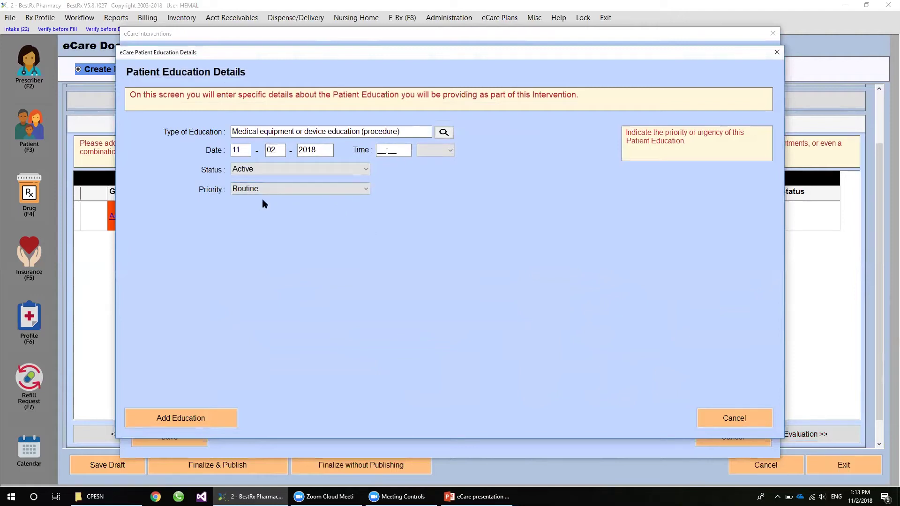
key("Tab")
key("Return")
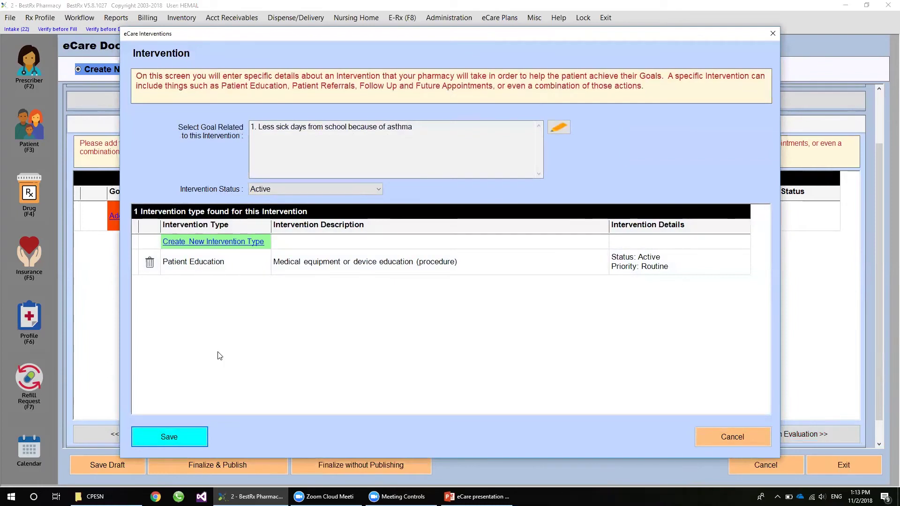
left_click(170, 438)
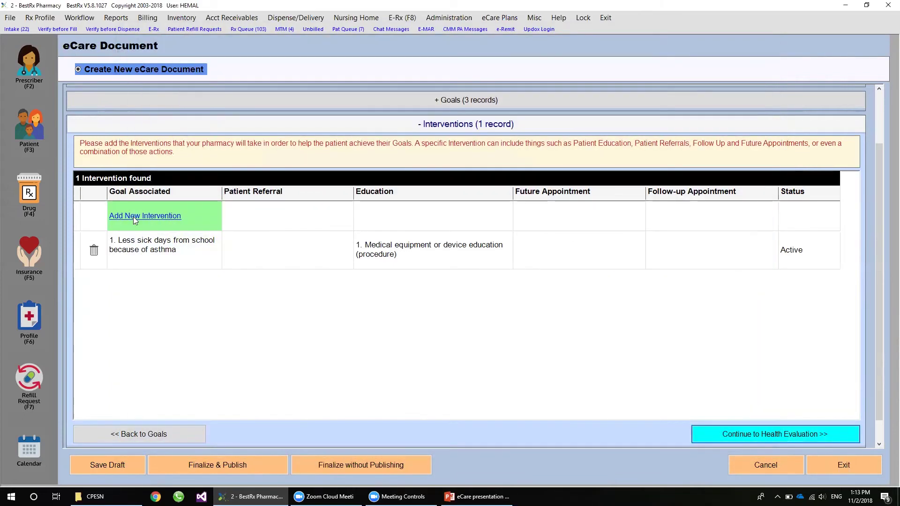
Step: Start a second intervention and link it to the goal "Less trip to the emergency room due to asthma"
left_click(155, 216)
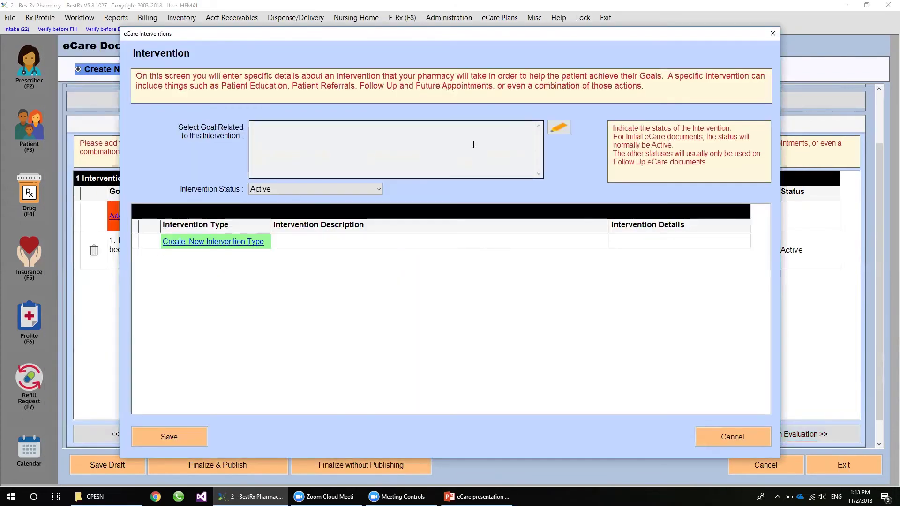
left_click(559, 128)
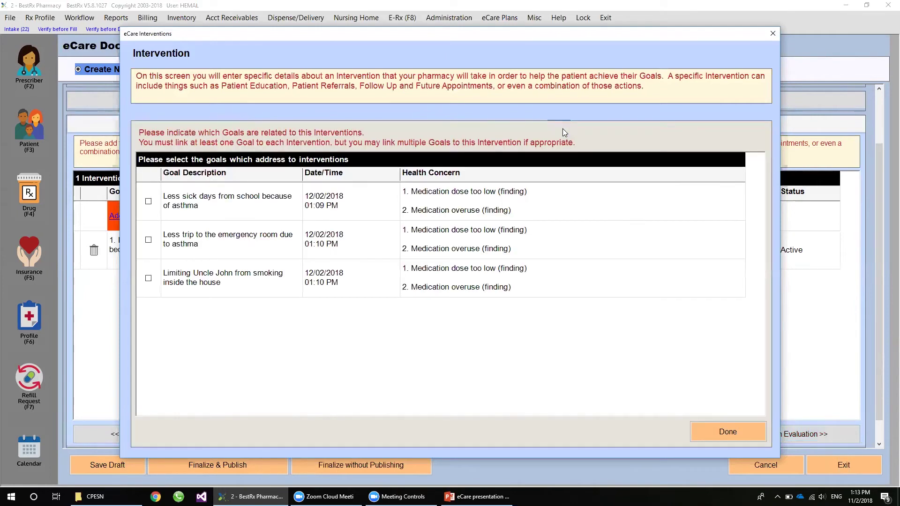
left_click(147, 240)
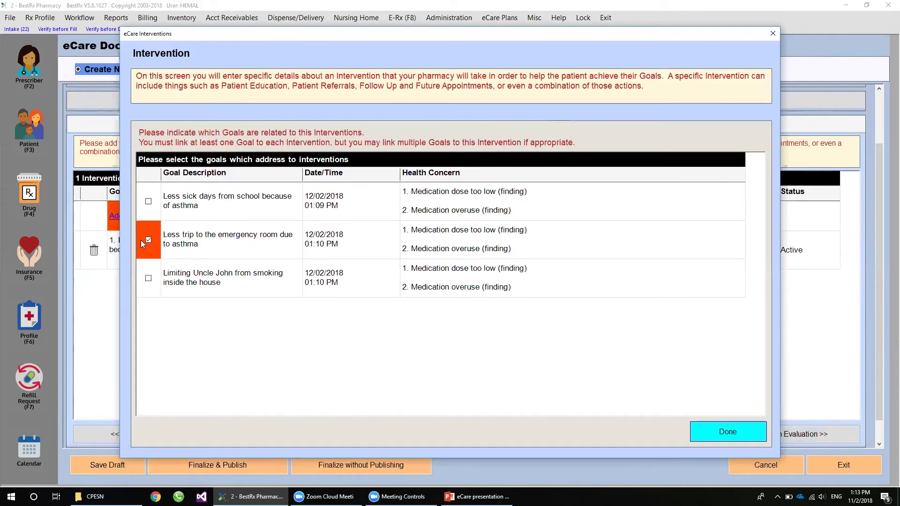
left_click(723, 431)
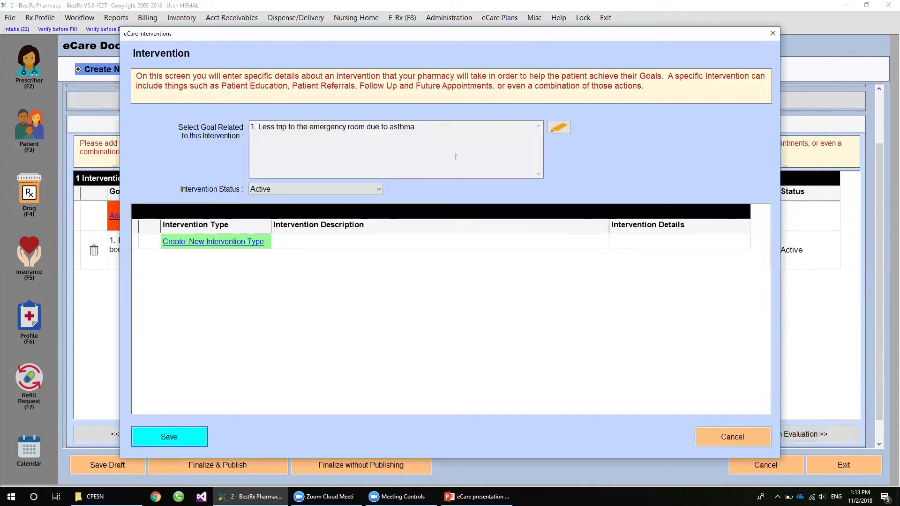
Step: Add patient education "Asthma education (procedure)" to the second intervention with Active status and Routine priority
left_click(220, 244)
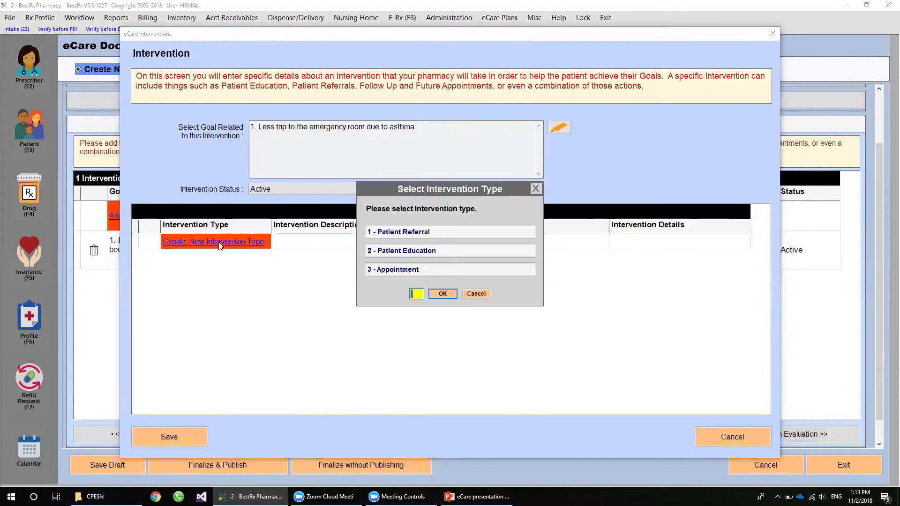
double_click(435, 254)
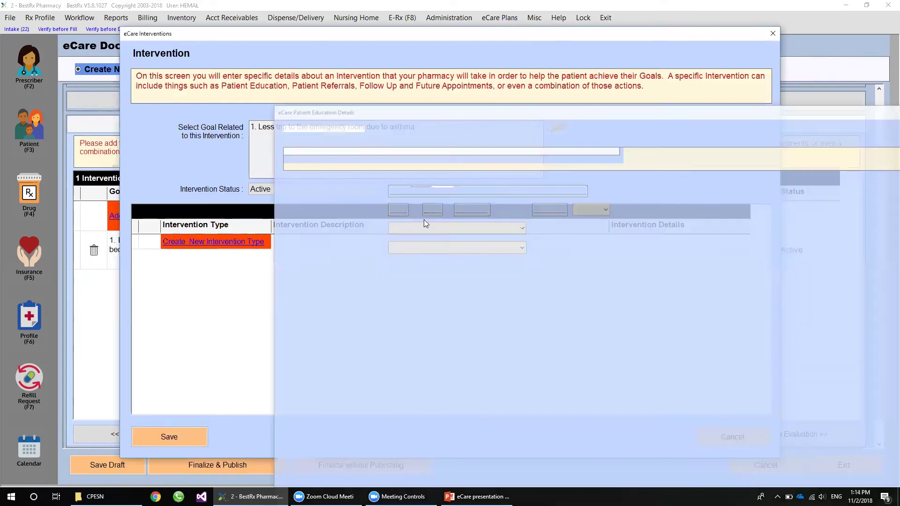
left_click(278, 189)
left_click(276, 195)
left_click(201, 417)
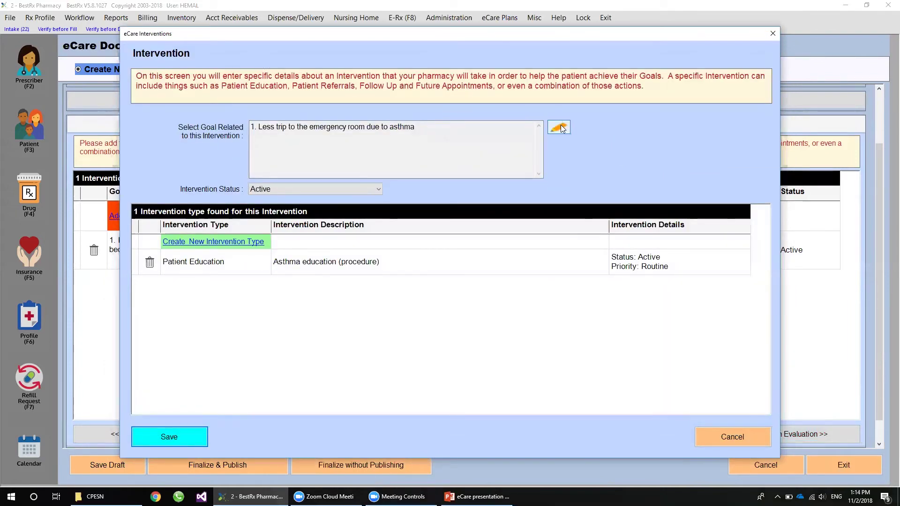
Step: Relink the second intervention to only the goal about limiting the uncle's smoking inside the house, and save it
left_click(558, 127)
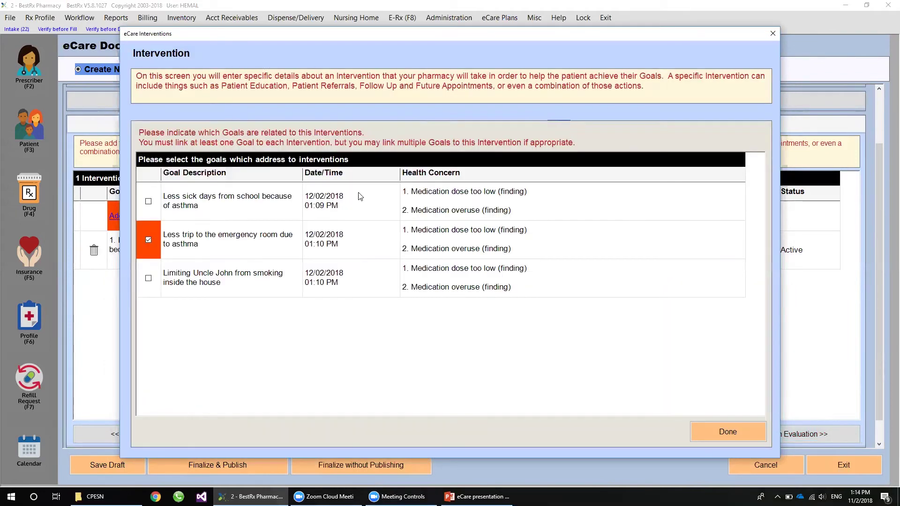
left_click(148, 278)
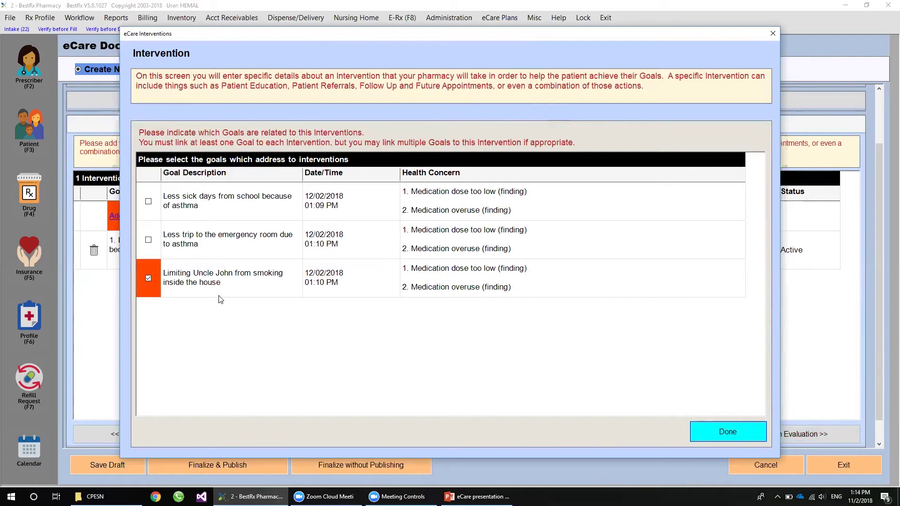
left_click(720, 435)
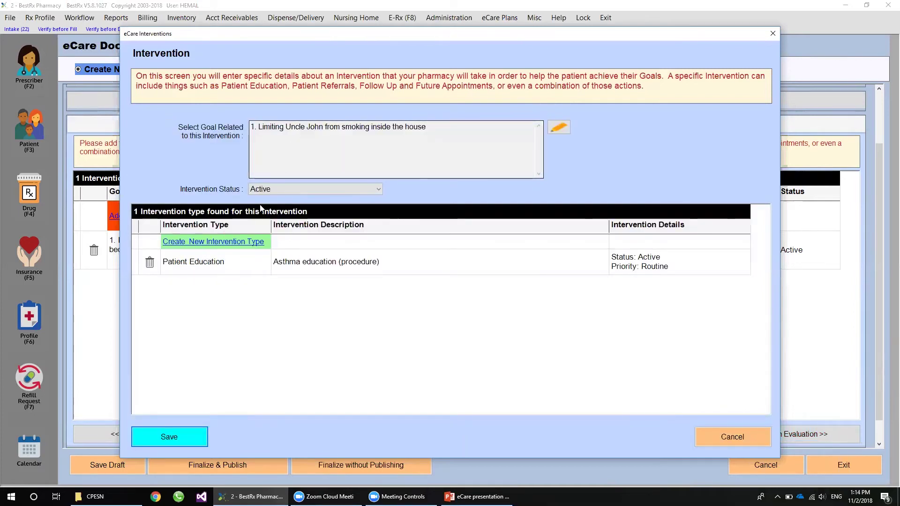
left_click(183, 437)
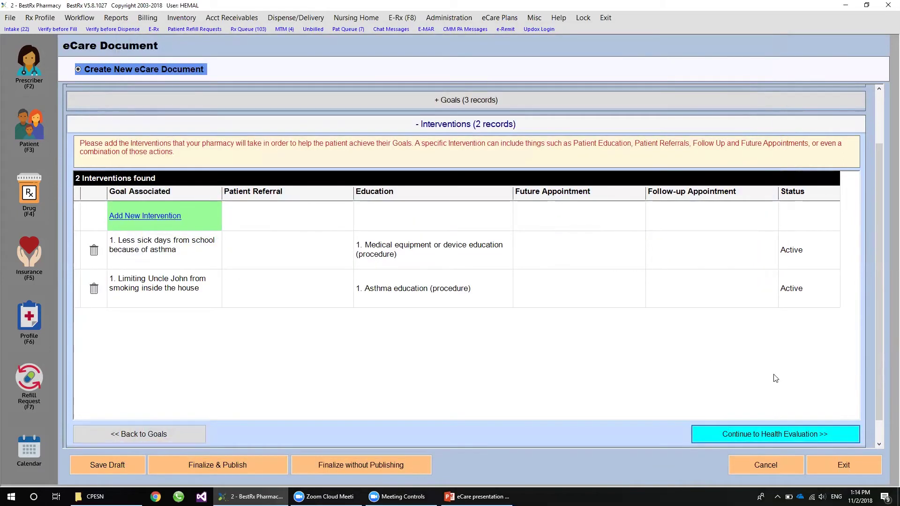
Step: Start a third intervention and link it to the goal "Less trip to the emergency room due to asthma"
left_click(154, 218)
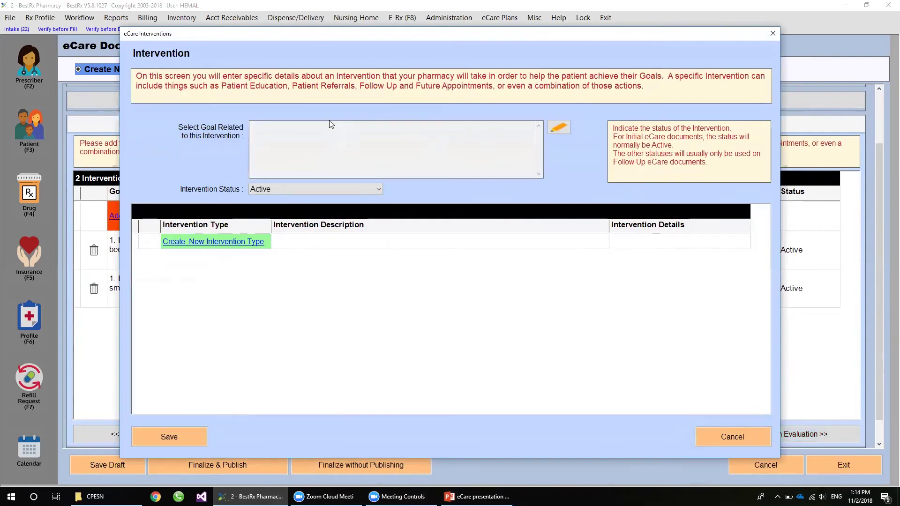
left_click(561, 130)
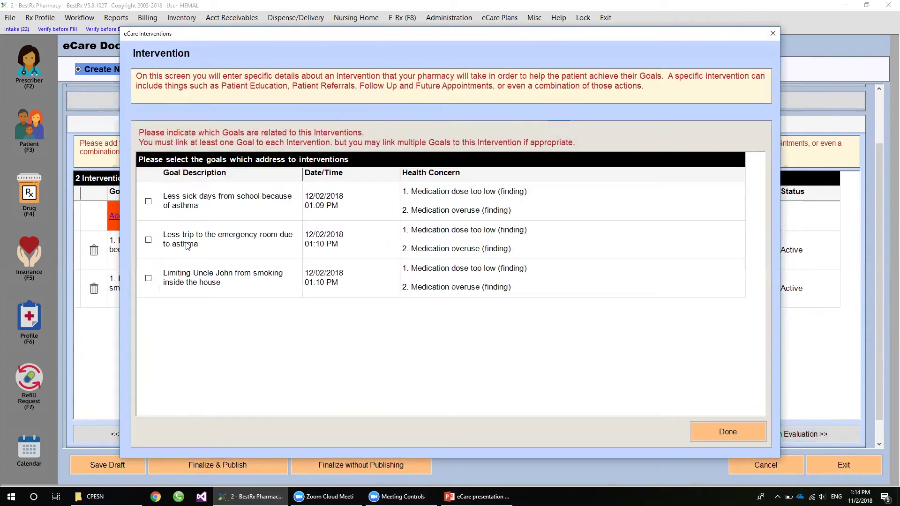
left_click(148, 239)
left_click(725, 432)
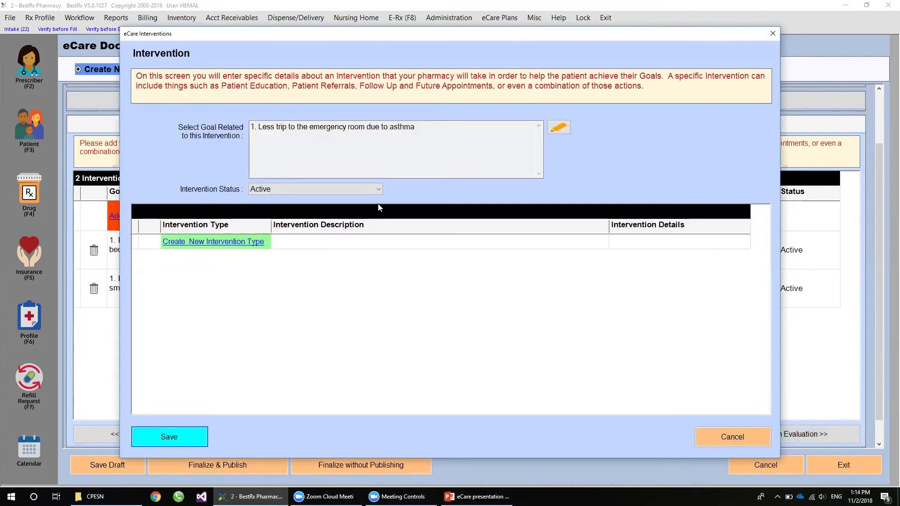
Step: Add "Asthma education (procedure)" with Active status and Routine priority, save the third intervention and proceed to the health status evaluations
left_click(233, 243)
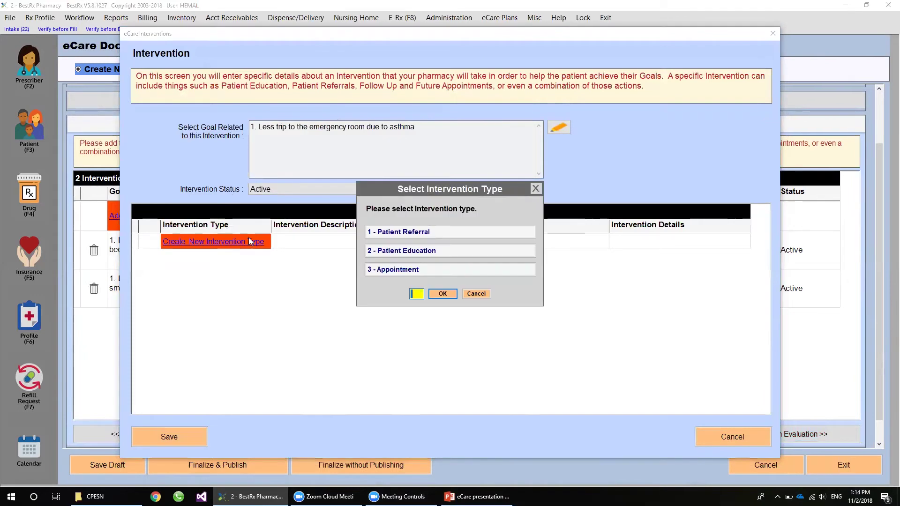
double_click(412, 253)
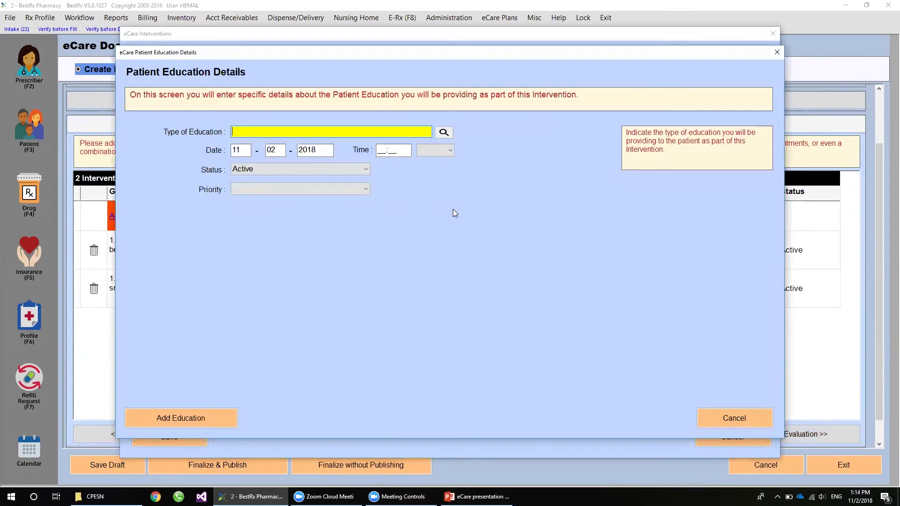
left_click(199, 414)
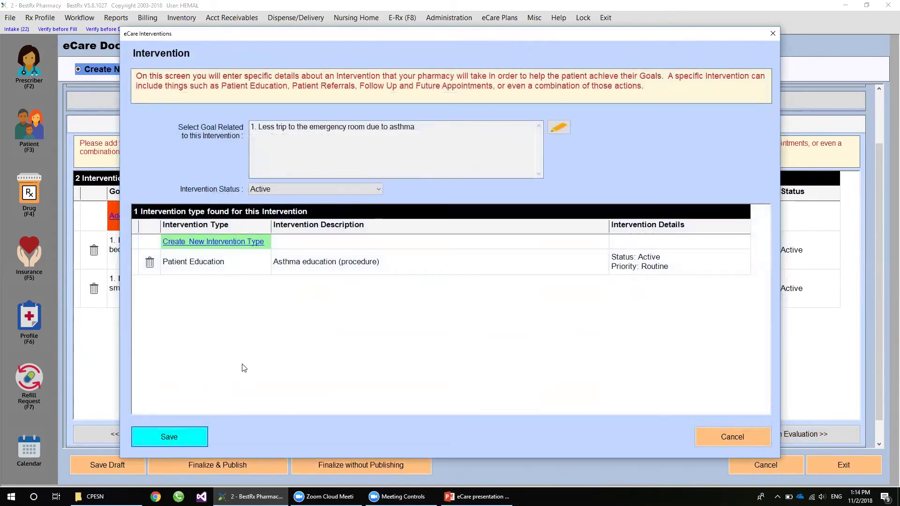
left_click(181, 437)
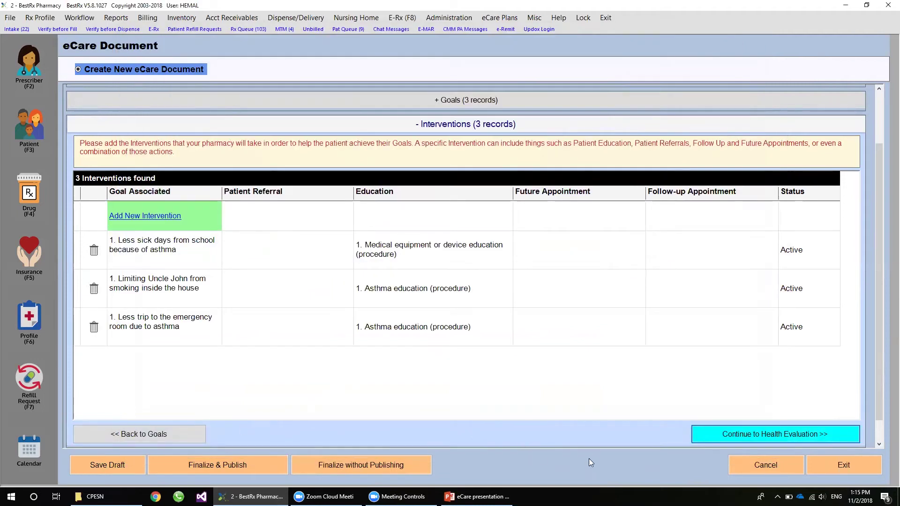
left_click(793, 435)
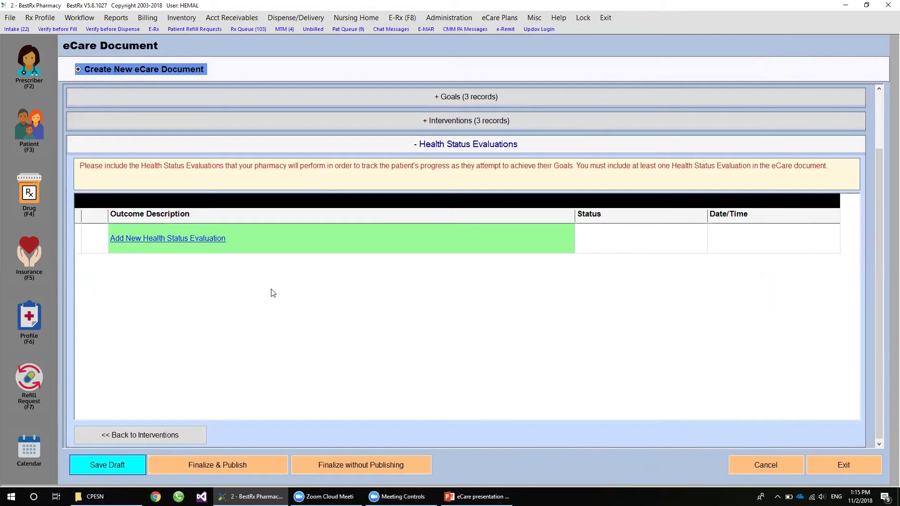
Step: Start a new health status evaluation dated 11-02-2018 and link it to all three asthma-related goals
left_click(217, 238)
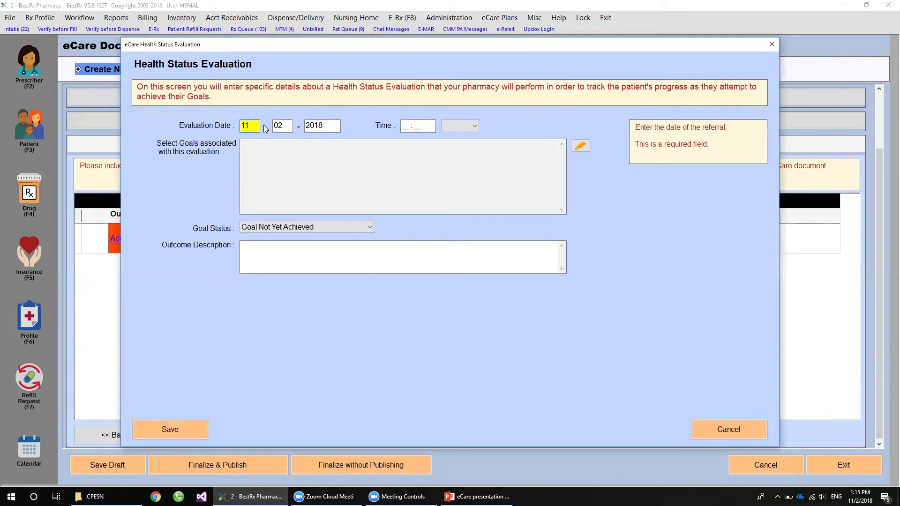
key("Tab")
key("Tab")
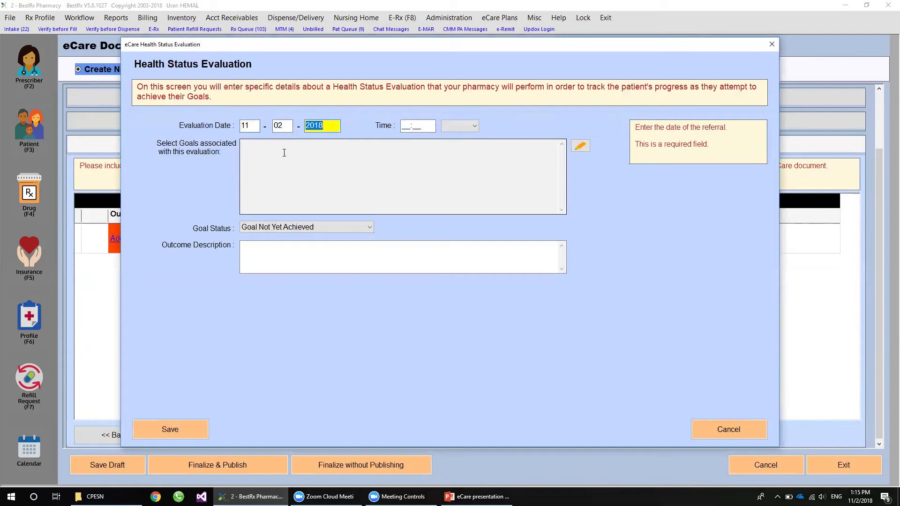
left_click(581, 146)
left_click(144, 229)
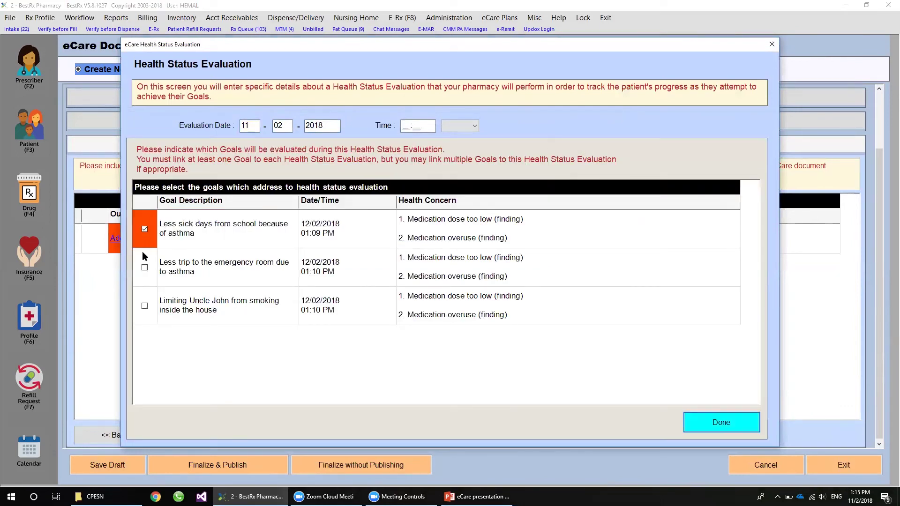
left_click(145, 267)
left_click(144, 306)
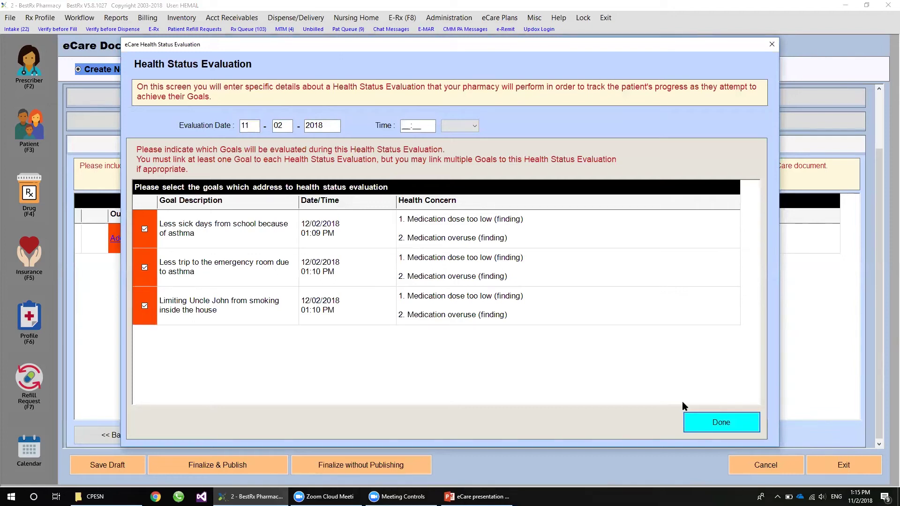
left_click(730, 429)
Step: Set the goal status to Goal Not Yet Achieved, describe the outcome as "just started education, goals not yet achieved", and save the evaluation
left_click(301, 227)
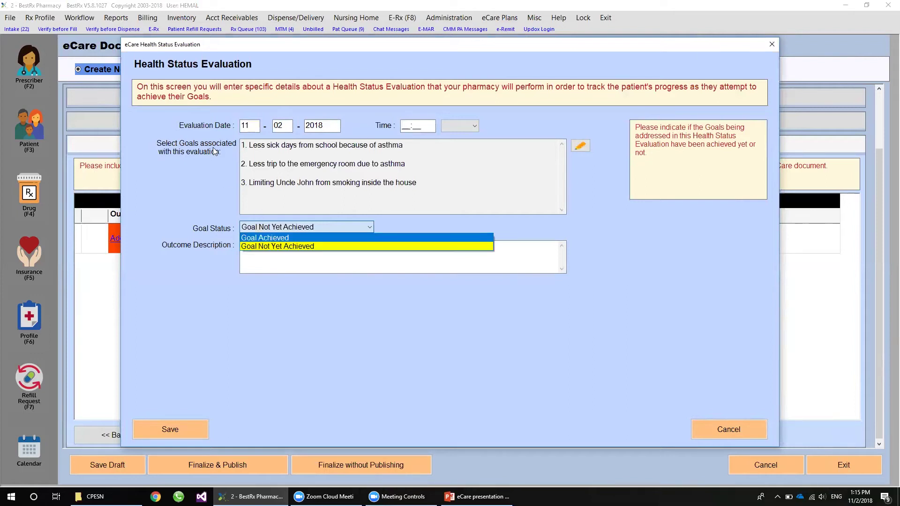
left_click(278, 247)
left_click(293, 256)
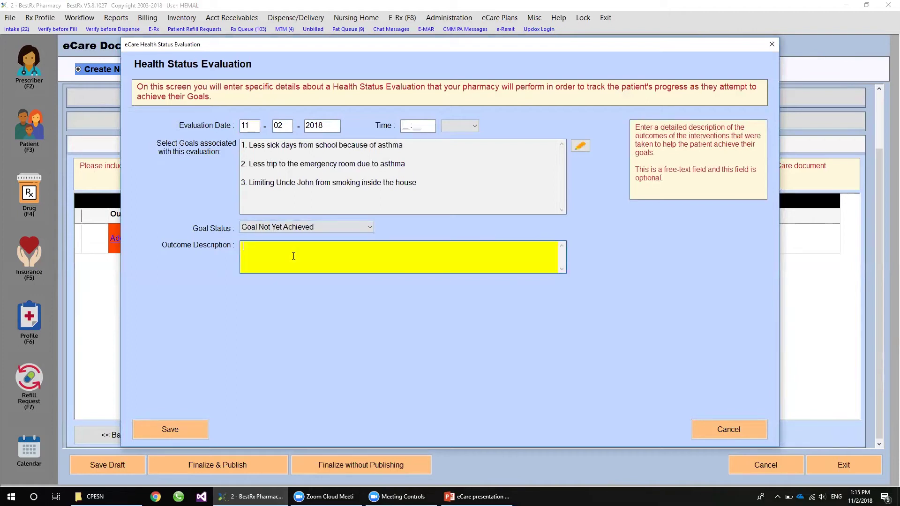
type("just started education, goals not yet achieved")
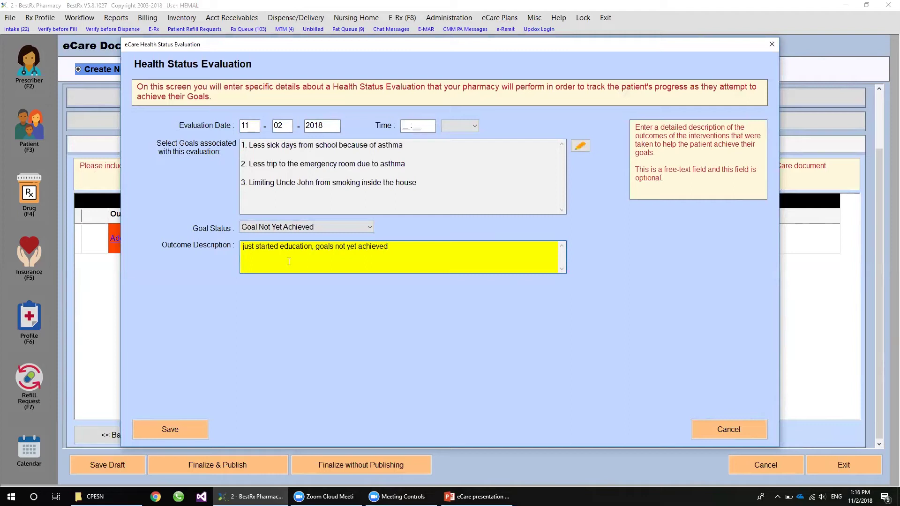
left_click(181, 434)
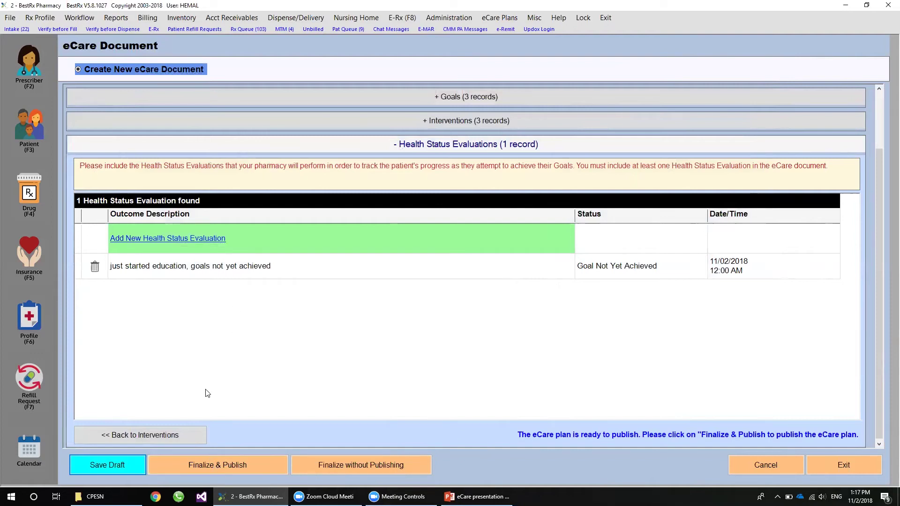
Step: Finalize and publish the eCare document, confirming the publication and acknowledging the upload
left_click(235, 464)
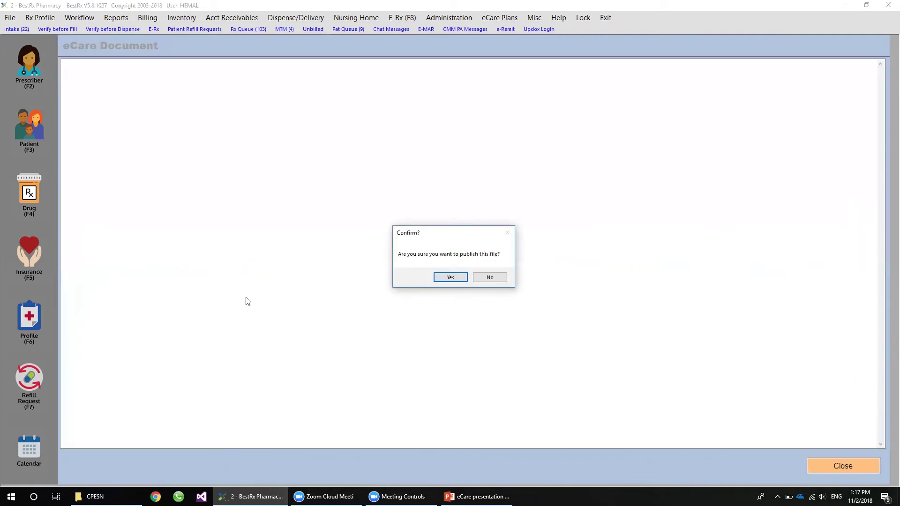
left_click(445, 278)
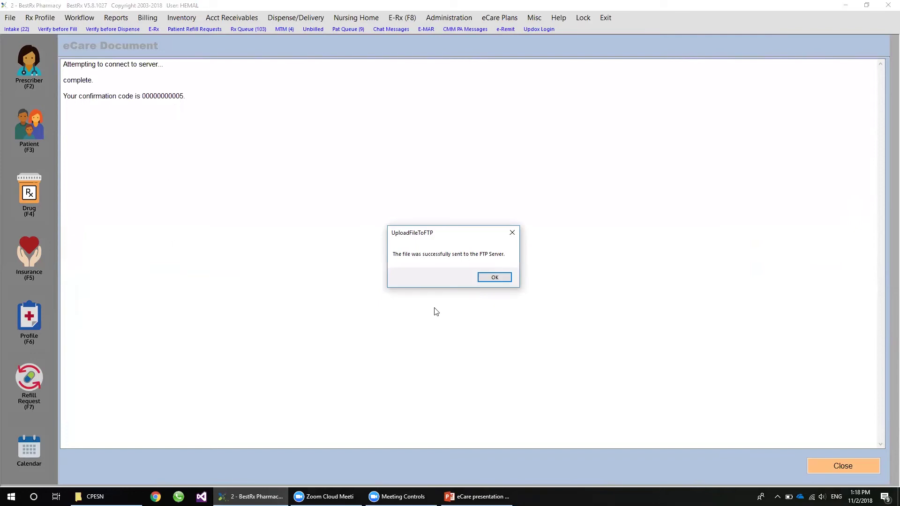
left_click(494, 280)
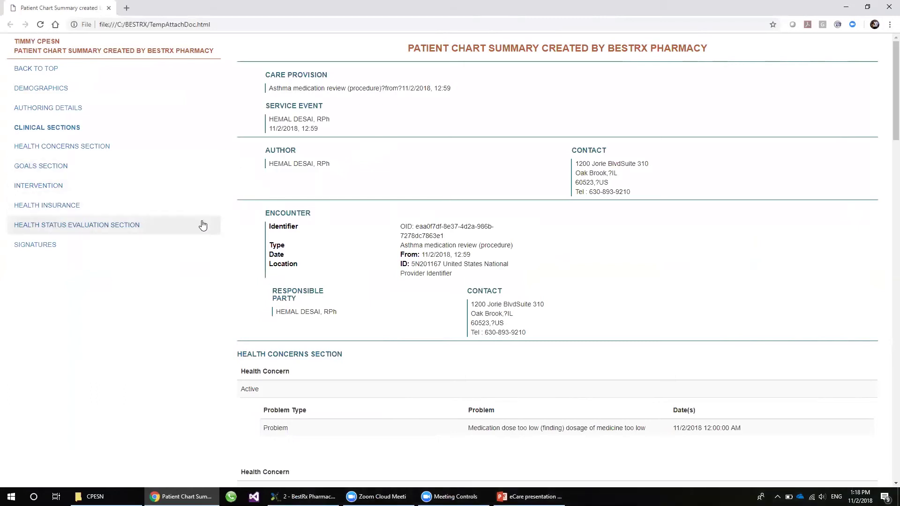
Step: Review the generated patient chart summary from beginning to end, close it, and return to the eCare plan list
scroll(236, 247, "down", 10)
scroll(237, 250, "up", 10)
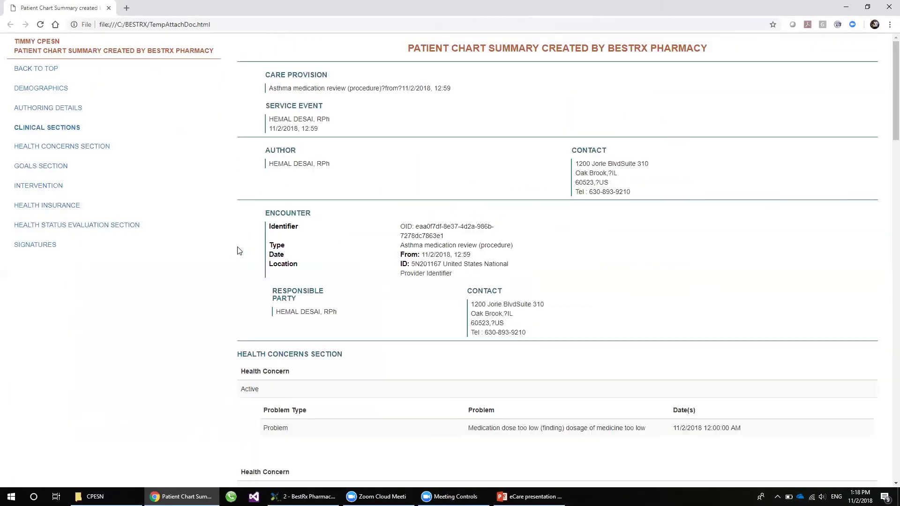
scroll(237, 249, "down", 15)
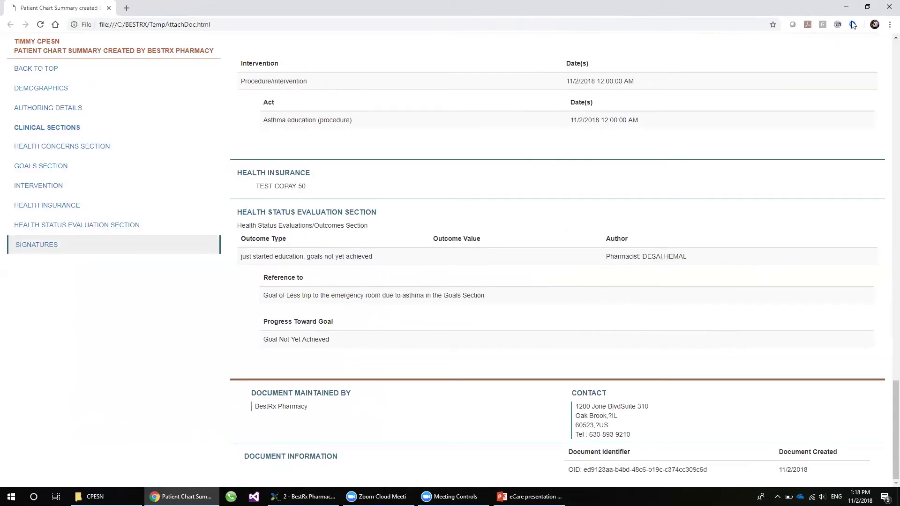
left_click(888, 6)
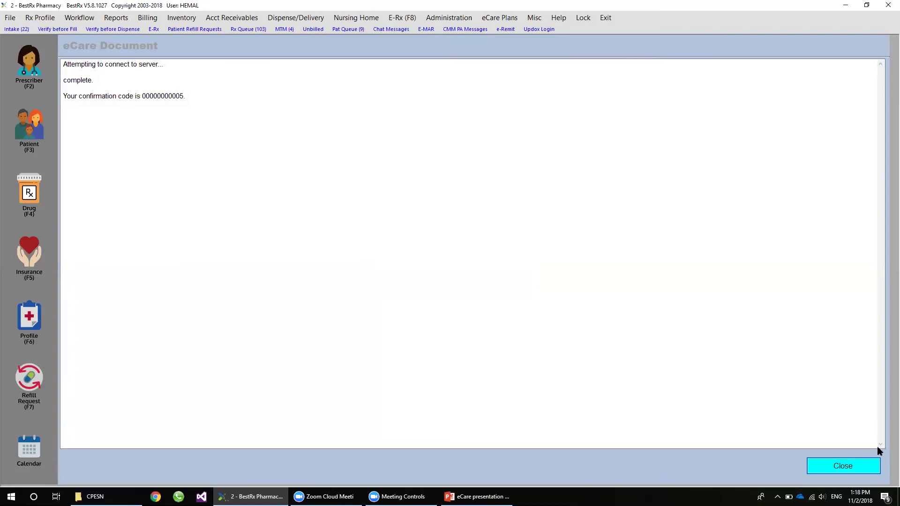
left_click(859, 465)
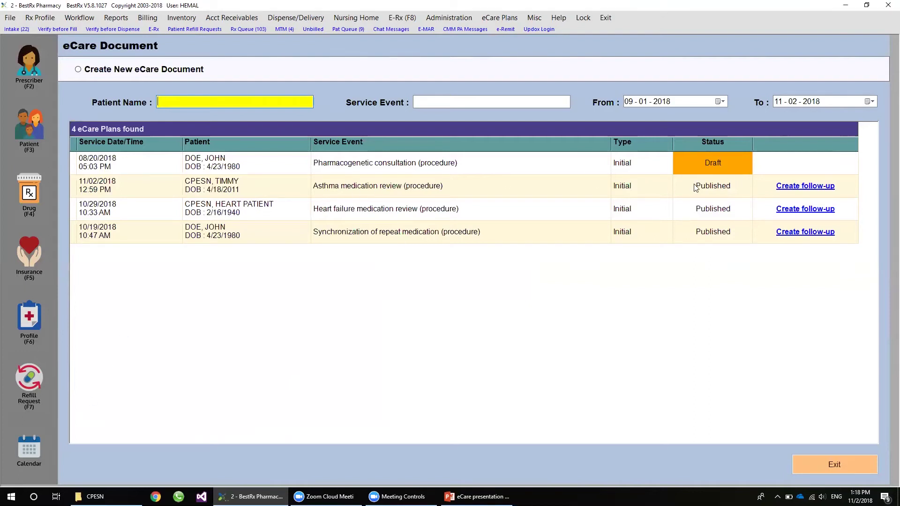
Step: Open the published asthma medication review, check its medication history, health concerns and report, and exit the eCare documents
double_click(712, 186)
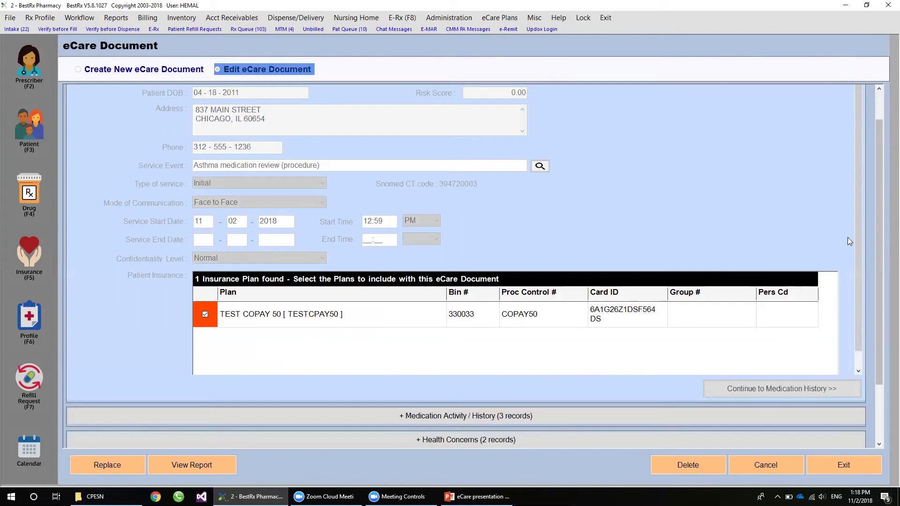
left_click(433, 418)
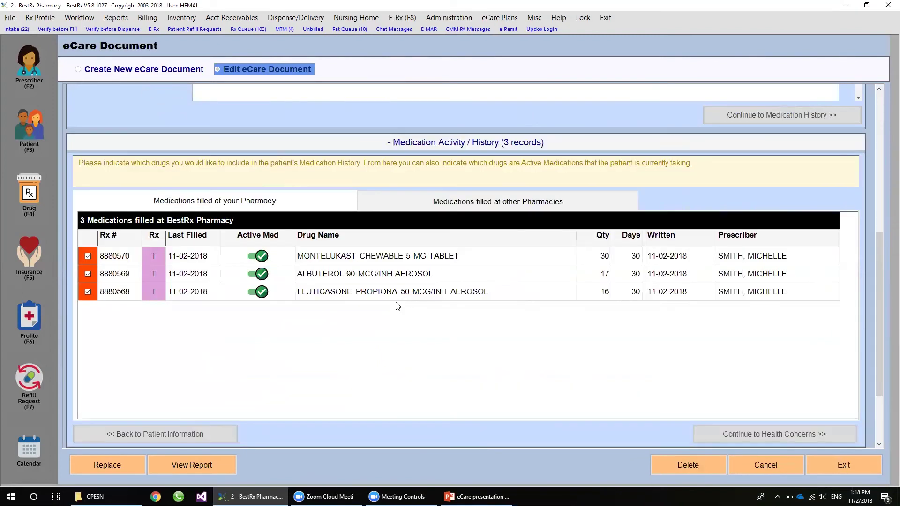
scroll(398, 305, "down", 2)
left_click(439, 363)
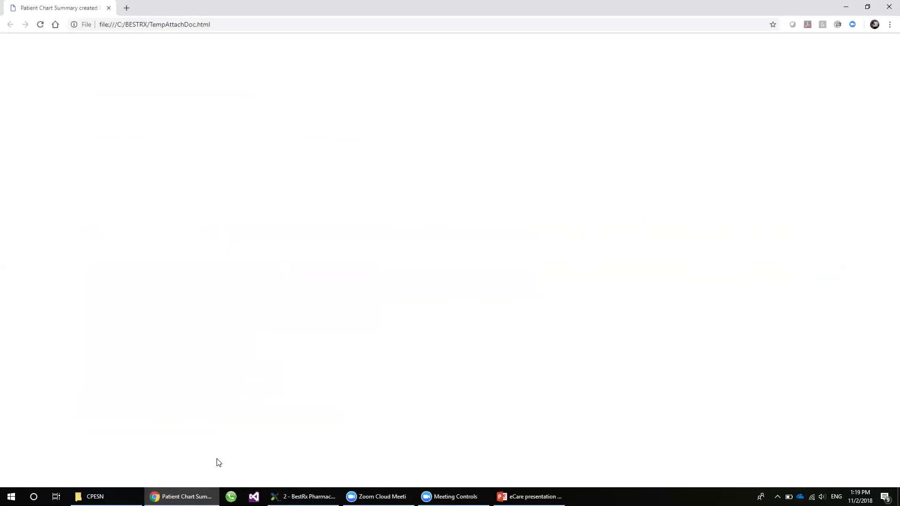
left_click(888, 7)
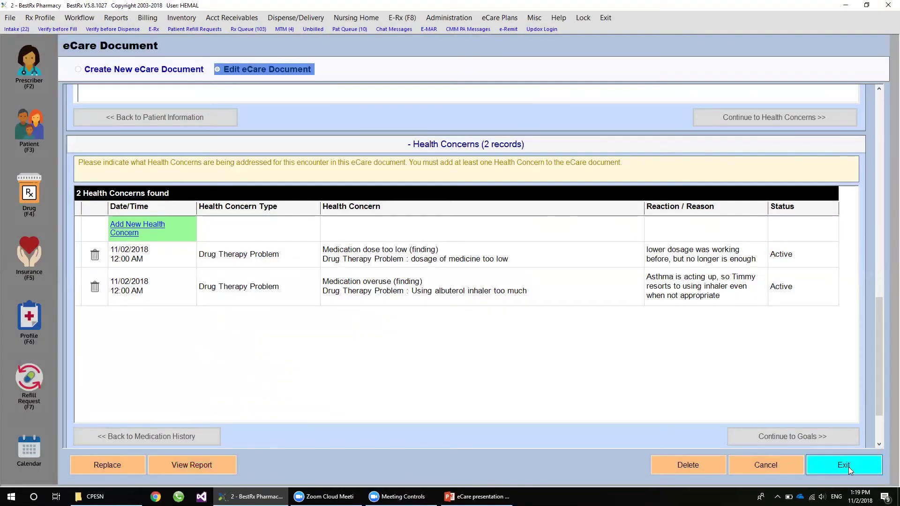
left_click(849, 467)
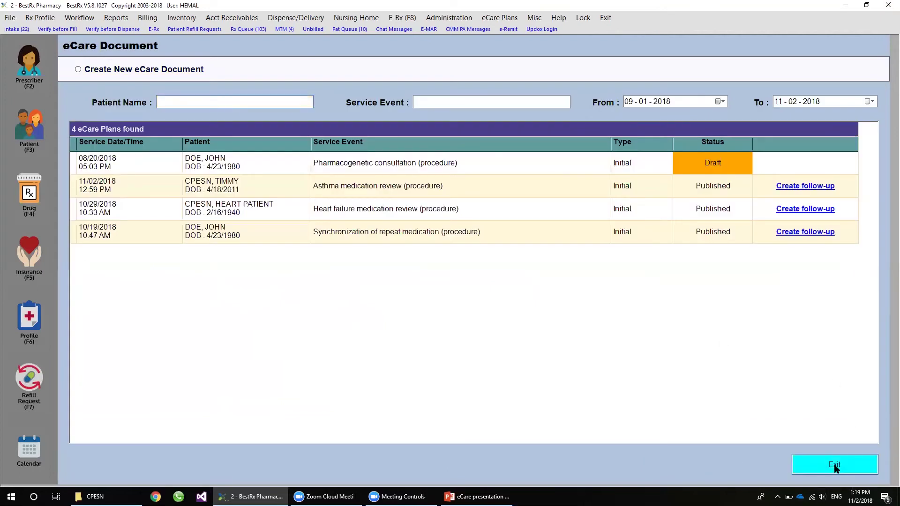
left_click(835, 466)
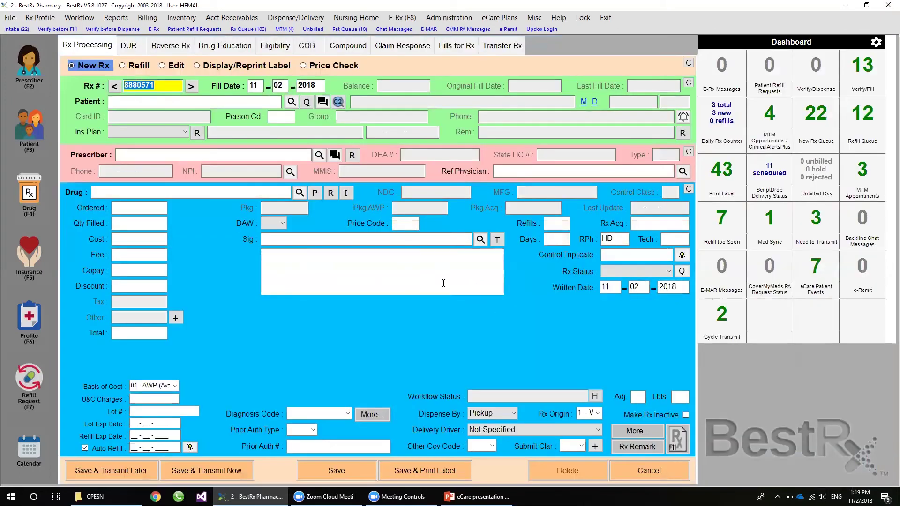
Step: Find the asthma patient's file by last name and display the asthma medication review stored among the patient's eCare plans
key("F3")
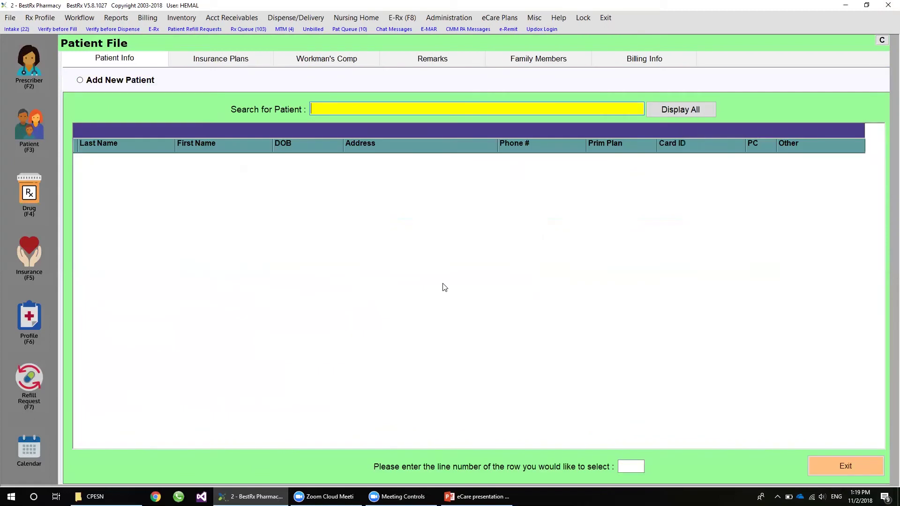
type("CPE")
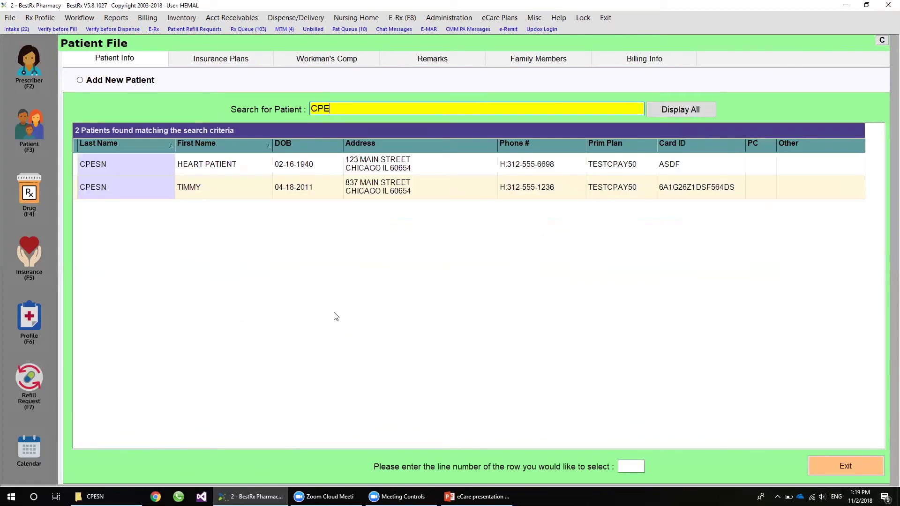
double_click(183, 192)
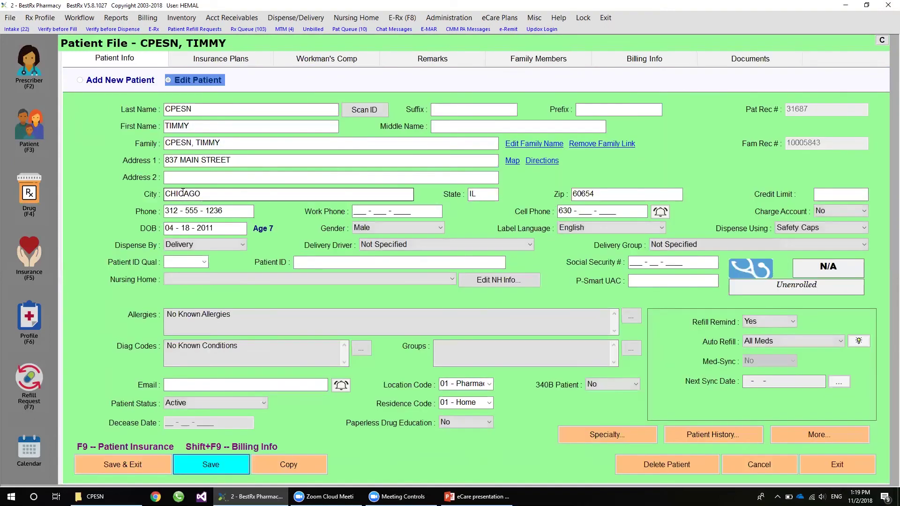
left_click(728, 61)
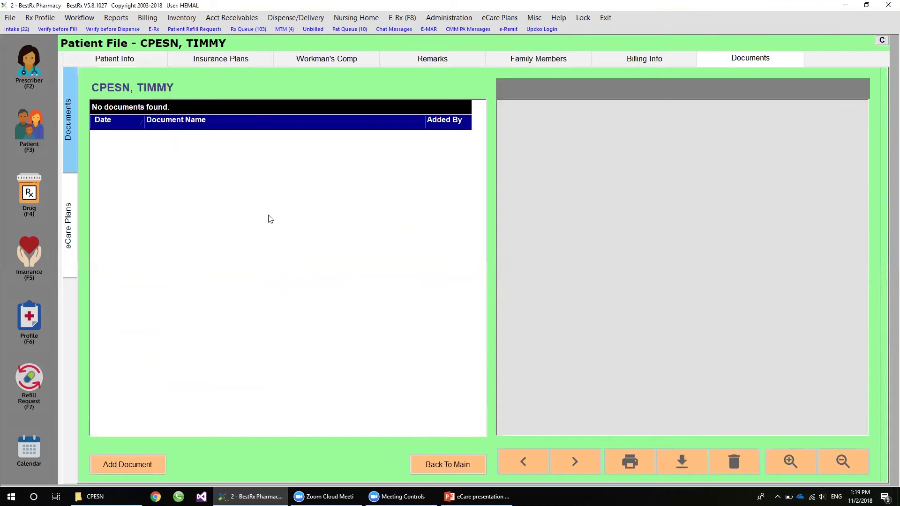
left_click(68, 235)
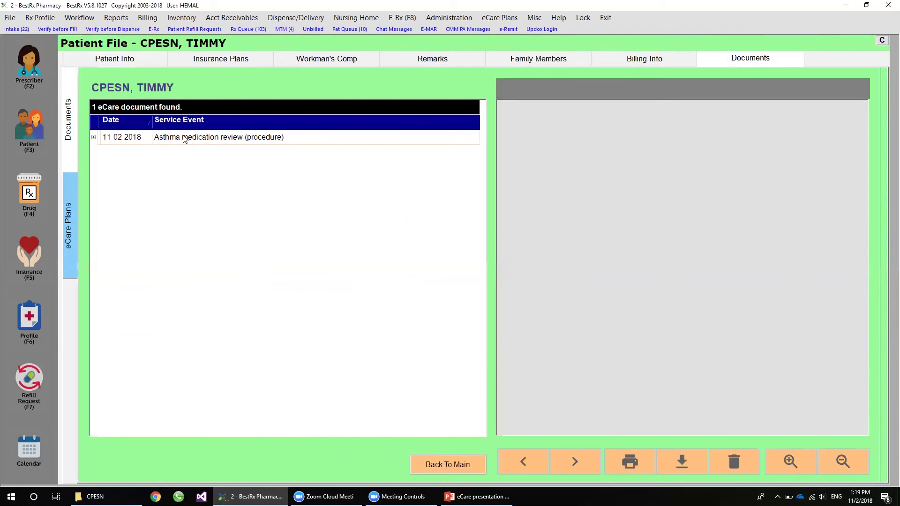
left_click(212, 140)
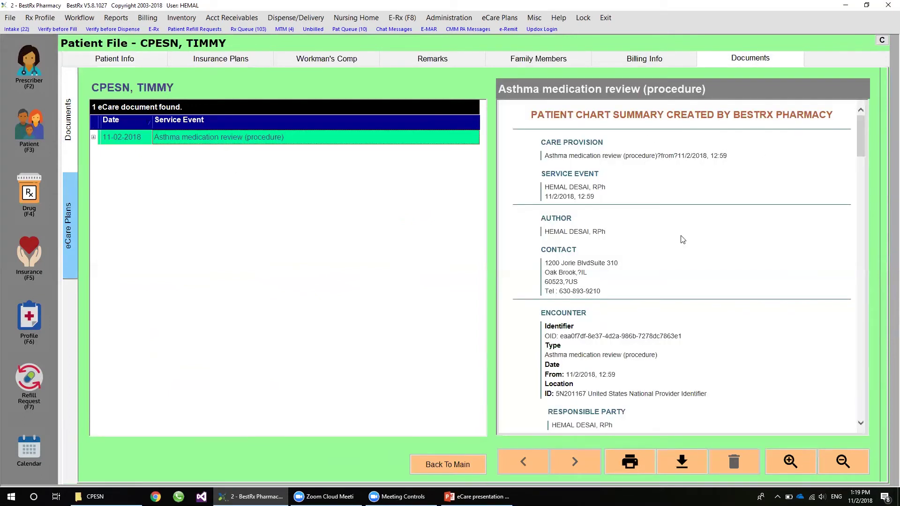
Step: Read through the stored asthma medication review, zoom it in and back out, and leave the patient file
scroll(683, 240, "down", 4)
scroll(683, 240, "down", 5)
scroll(682, 240, "down", 10)
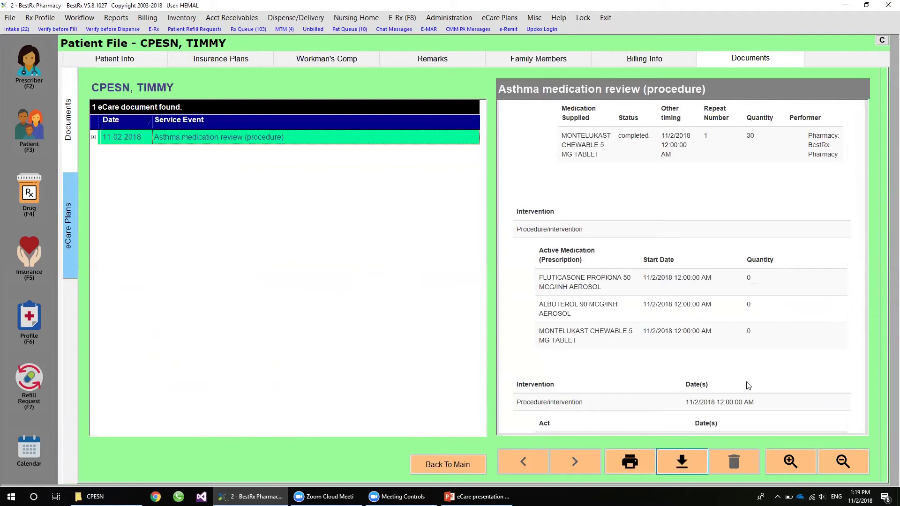
left_click(798, 471)
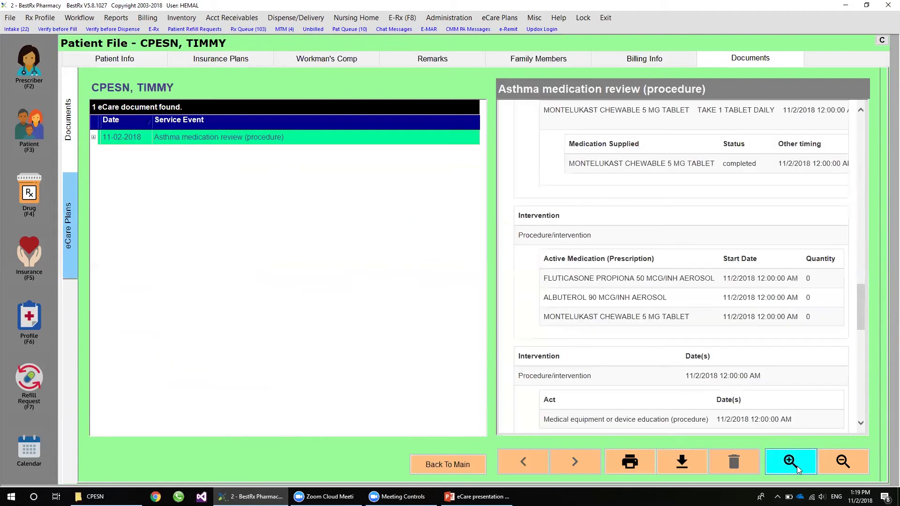
left_click(851, 468)
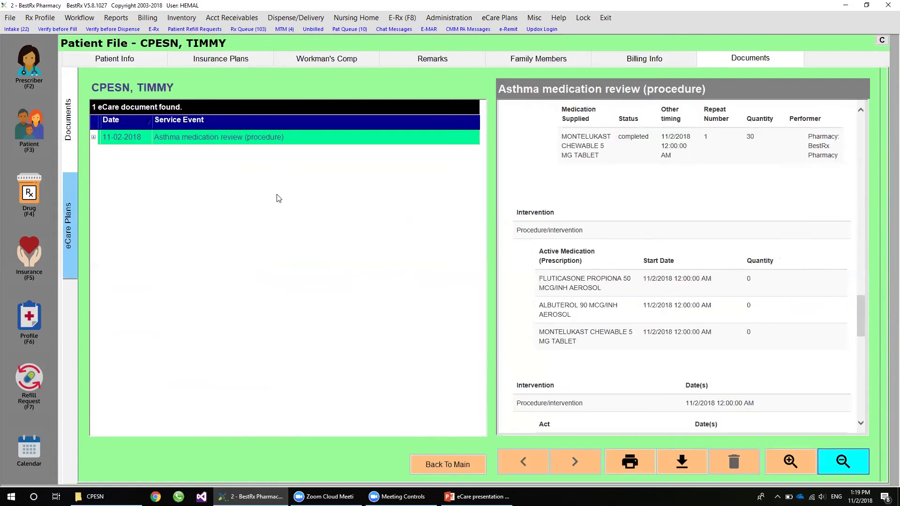
left_click(114, 58)
key("Escape")
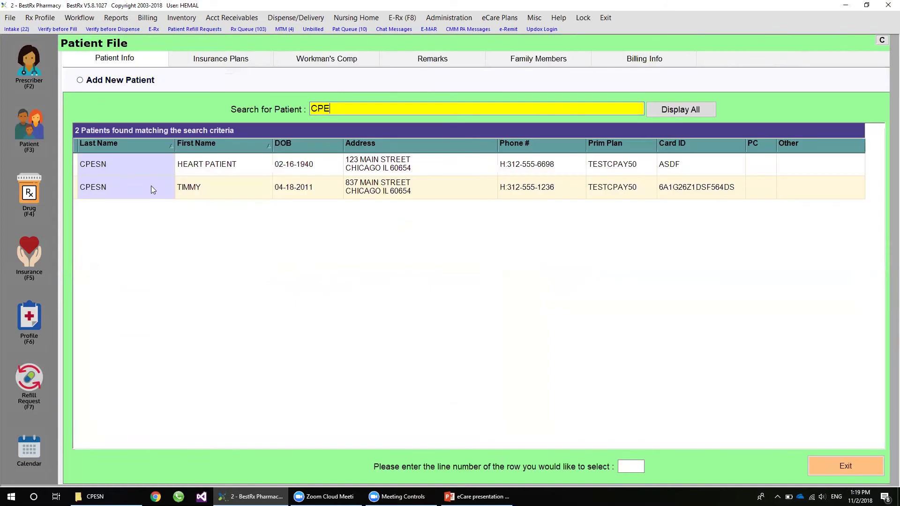
key("Escape")
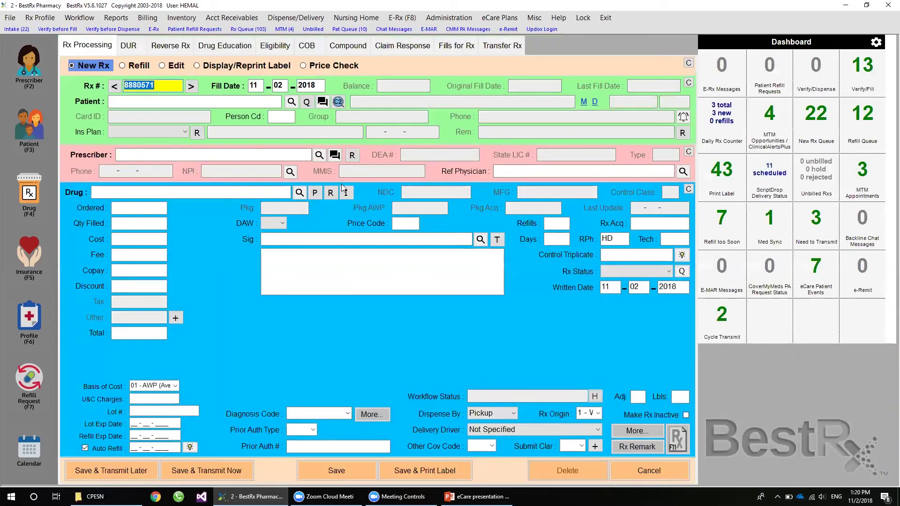
Step: View the eCare patient events scheduled for November 2, 2018 in the calendar, and return to the month view
left_click(31, 453)
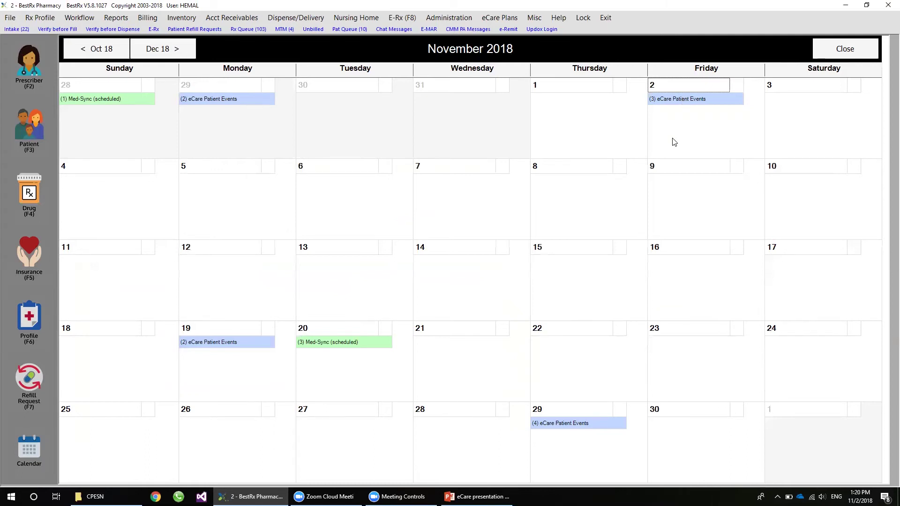
double_click(690, 100)
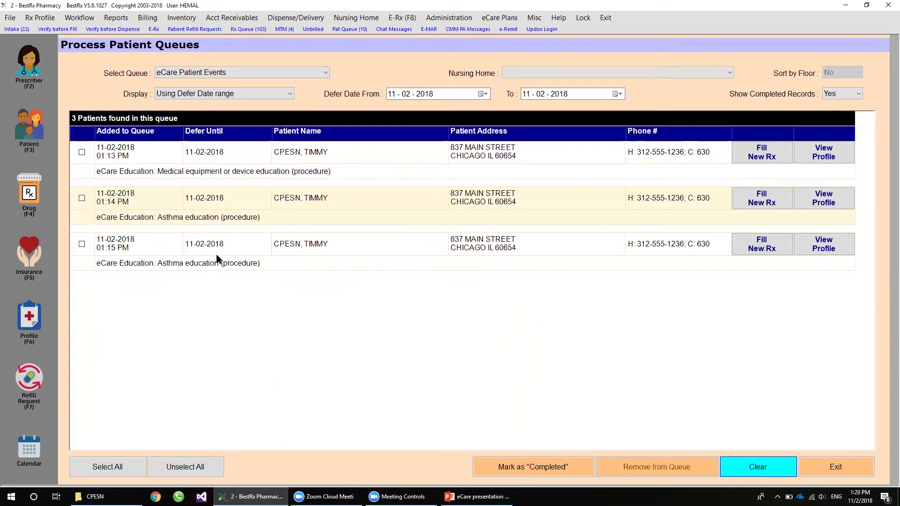
left_click(780, 456)
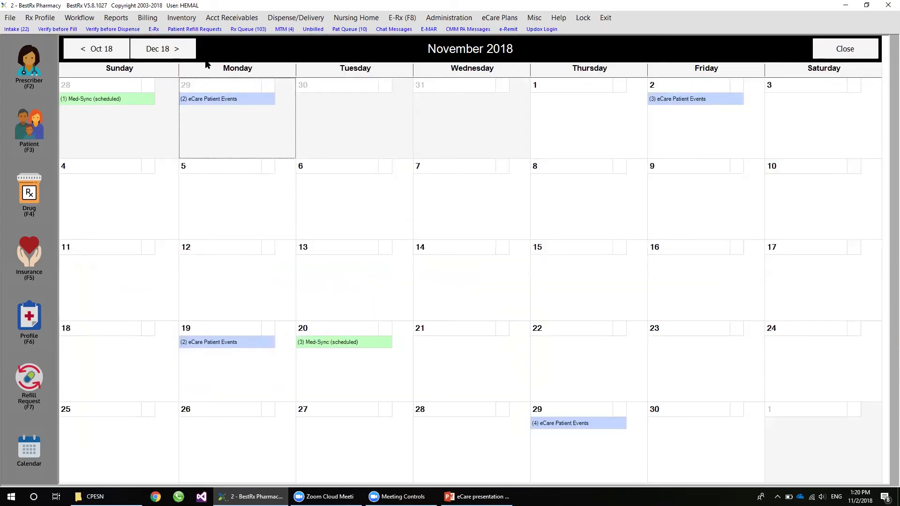
Step: View the eCare patient events scheduled for December 2, 2018 in the calendar, and close the event queue and the calendar
left_click(156, 49)
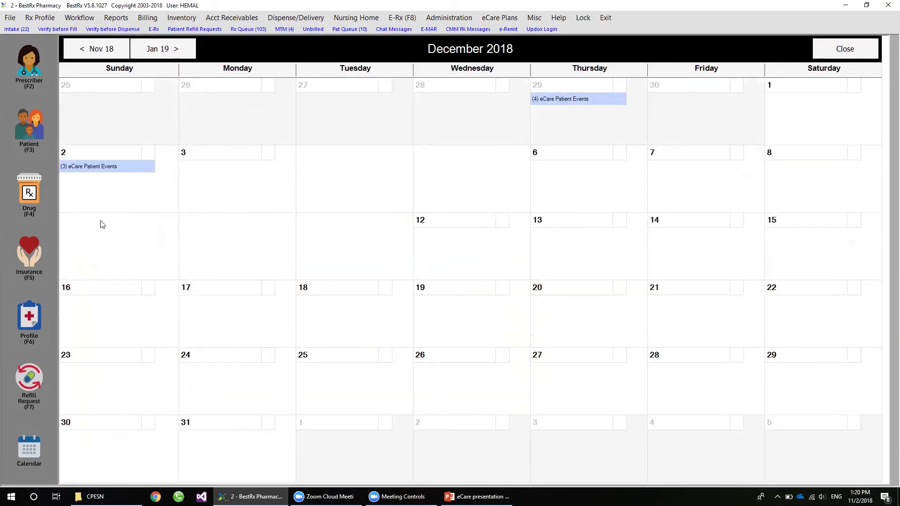
double_click(91, 168)
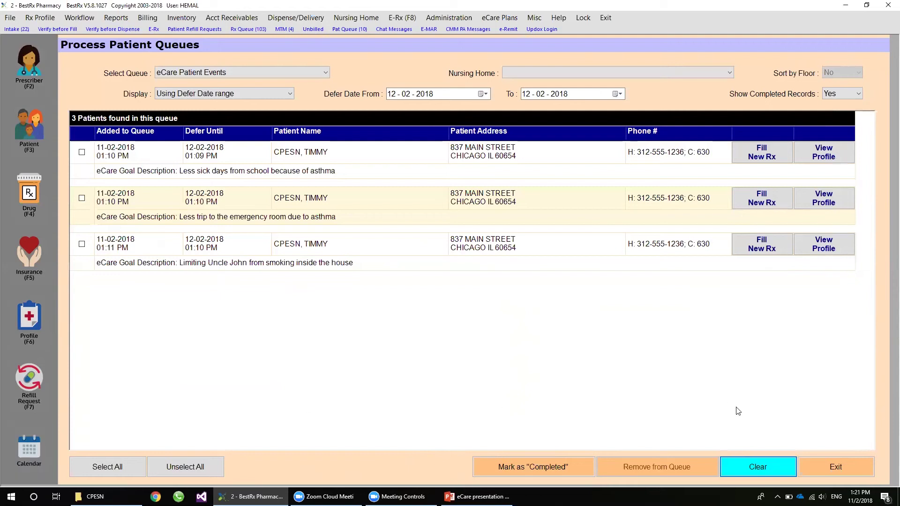
left_click(835, 462)
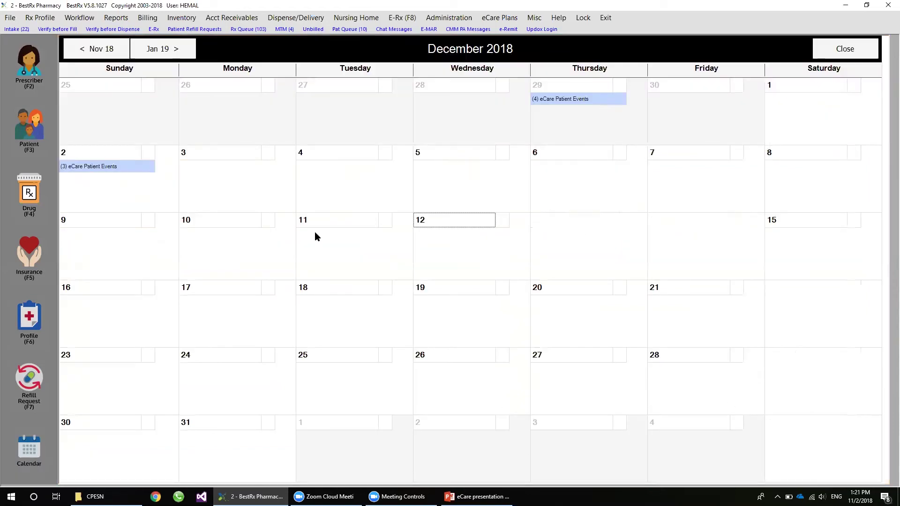
left_click(849, 48)
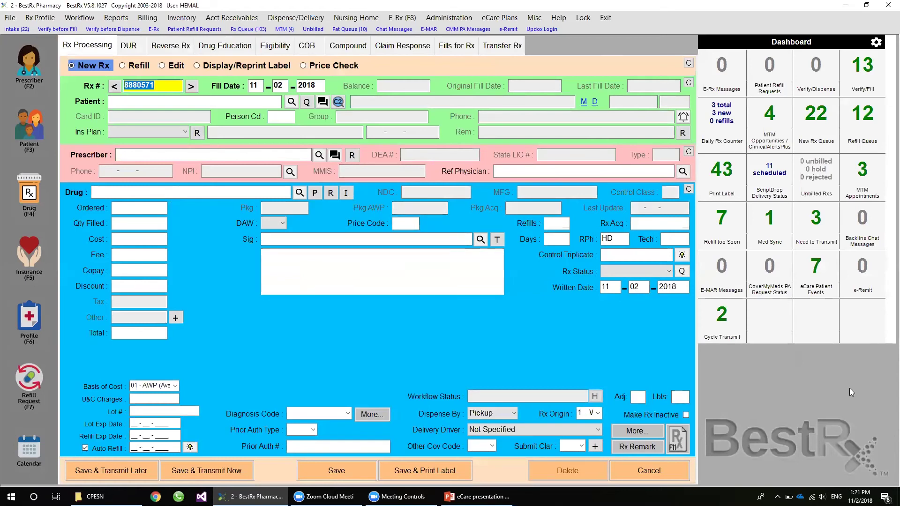
Step: Display the current eCare Patient Events queue from the dashboard, review its entries and exit the queue
left_click(817, 268)
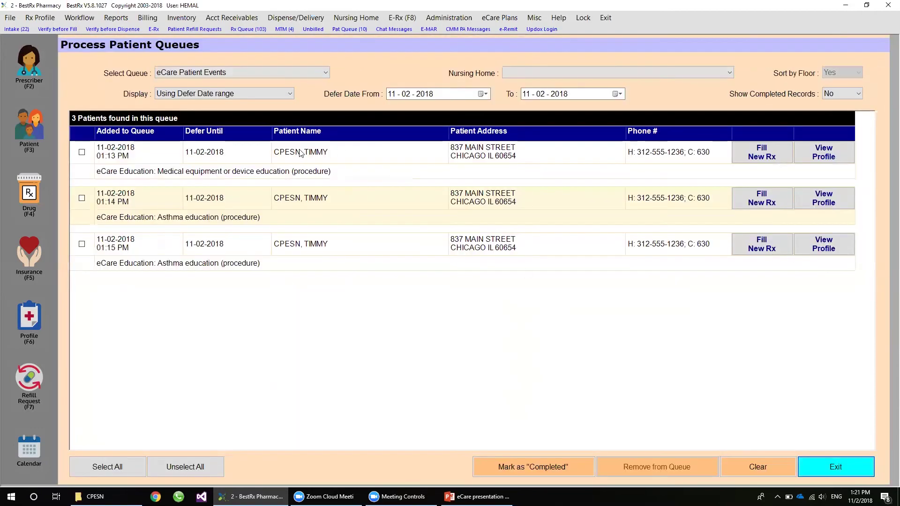
left_click(849, 467)
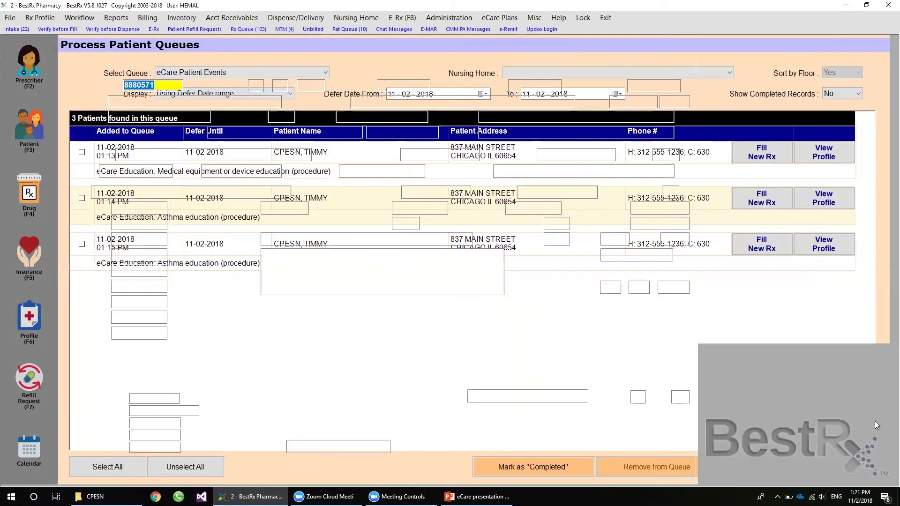